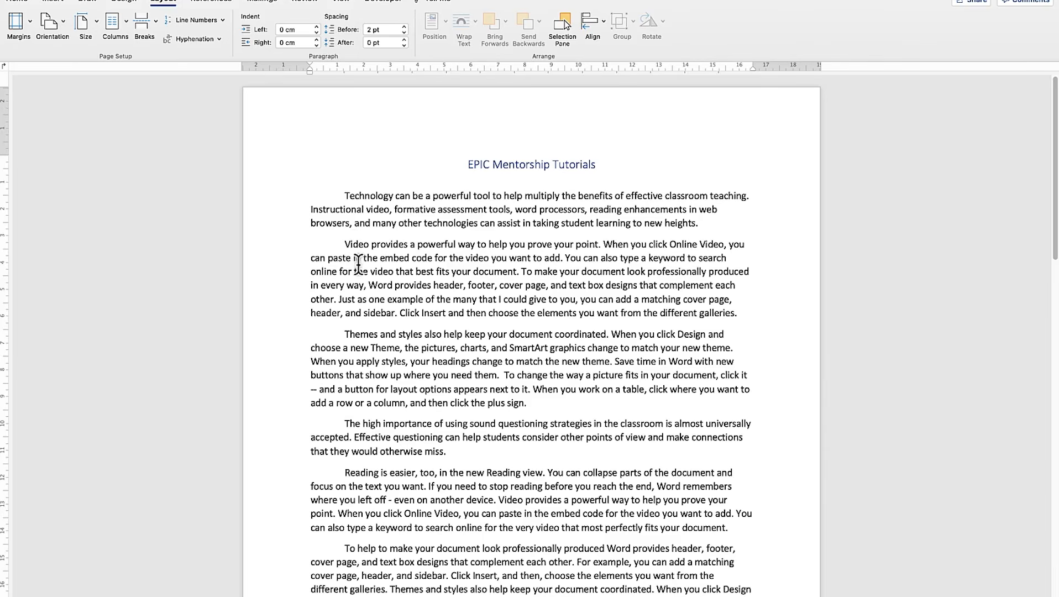
{"action": "scroll", "coordinate": [357, 218], "scroll_direction": "down", "scroll_amount": 5}
{"action": "scroll", "coordinate": [367, 218], "scroll_direction": "down", "scroll_amount": 15}
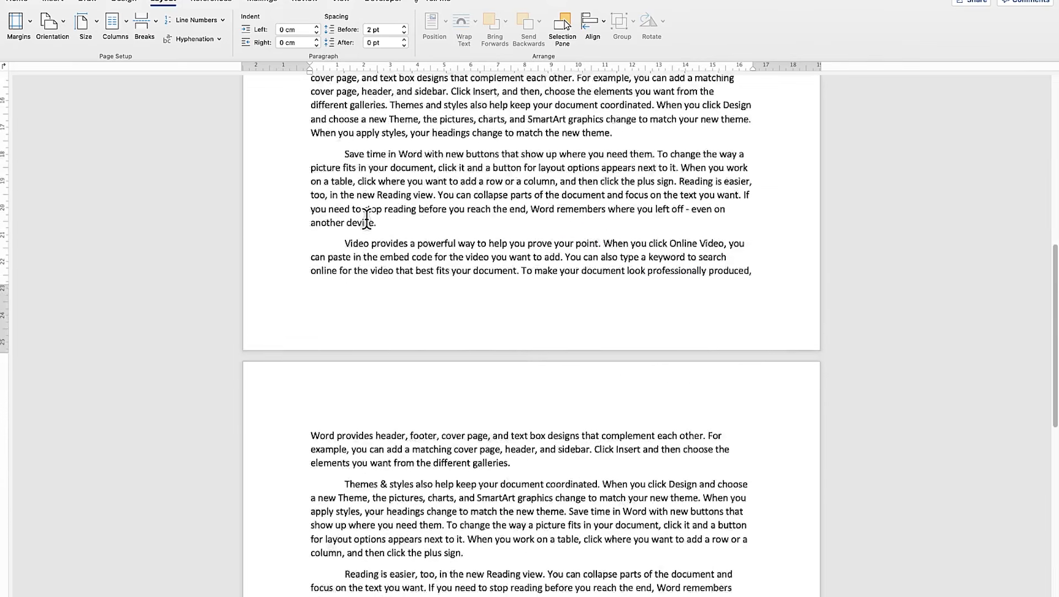
{"action": "scroll", "coordinate": [365, 236], "scroll_direction": "up", "scroll_amount": 20}
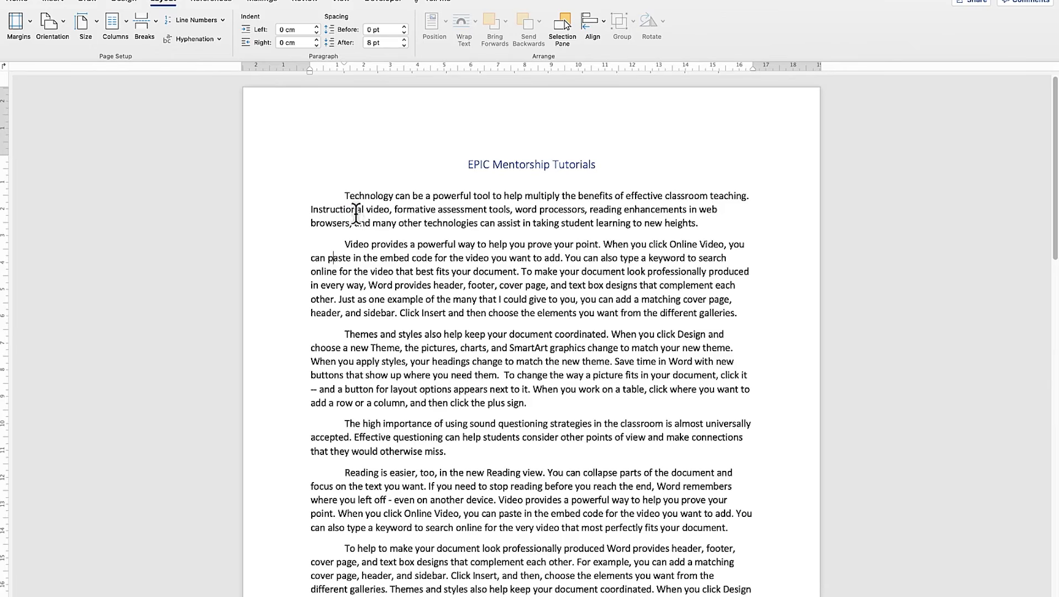
{"action": "left_click_drag", "start_coordinate": [448, 205], "coordinate": [547, 207]}
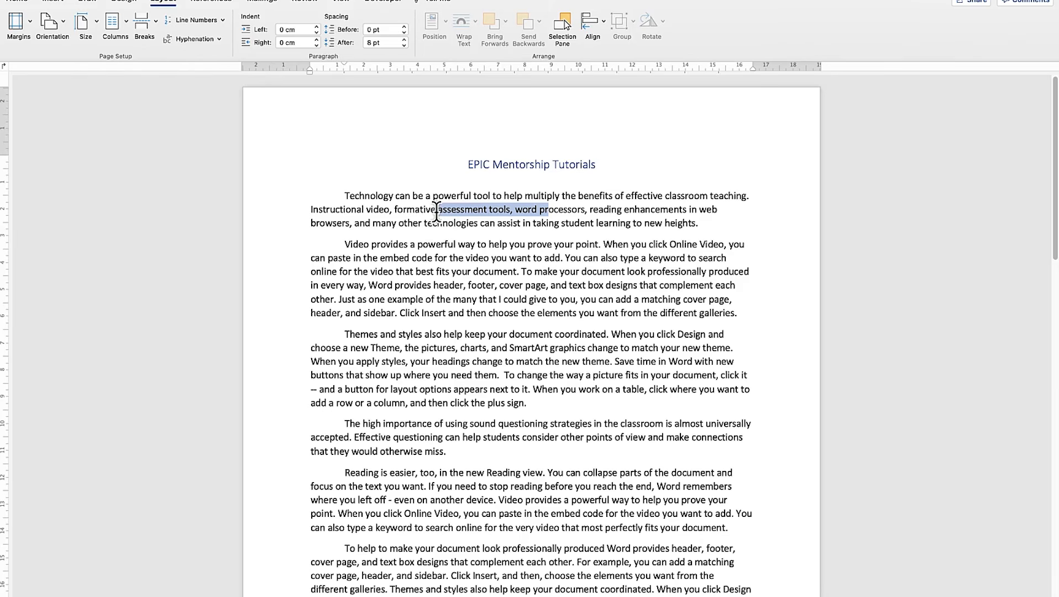
{"action": "left_click", "coordinate": [475, 295]}
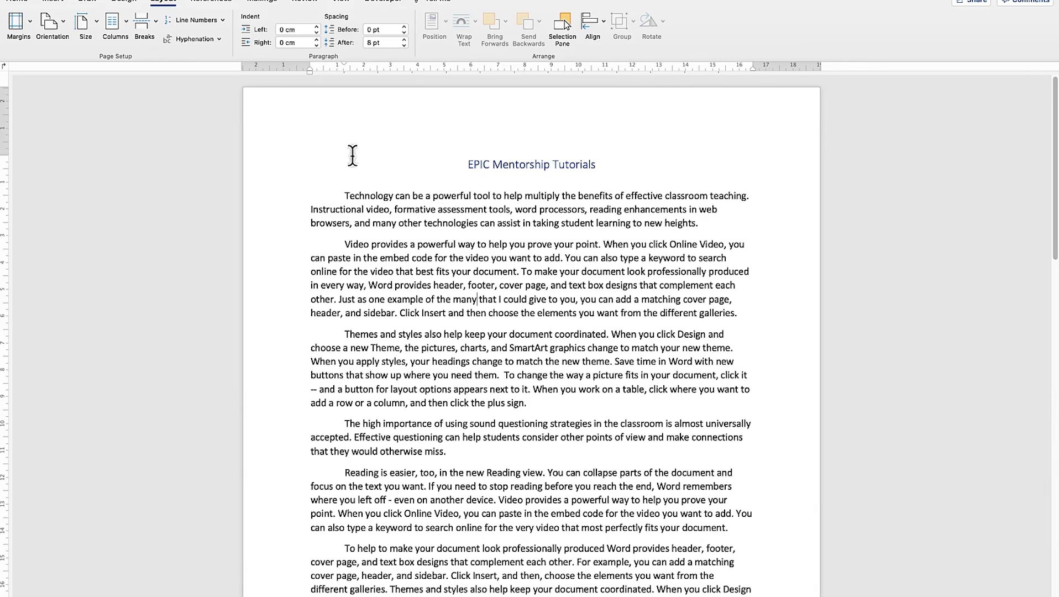
- Turn on continuous line numbering for the document and check the numbers through to the last page
{"action": "left_click", "coordinate": [16, 29]}
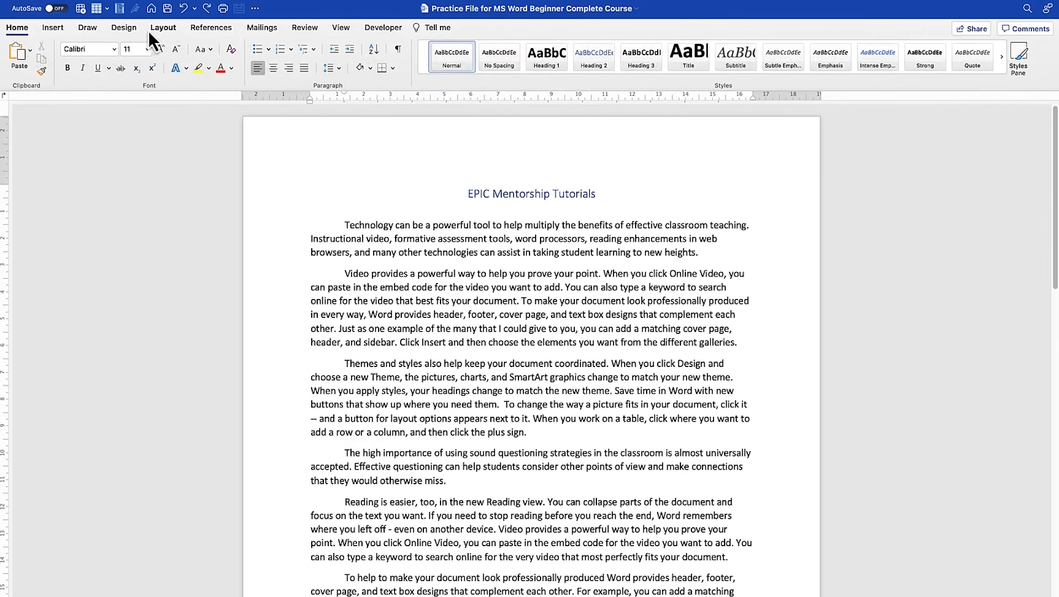
{"action": "left_click", "coordinate": [164, 27]}
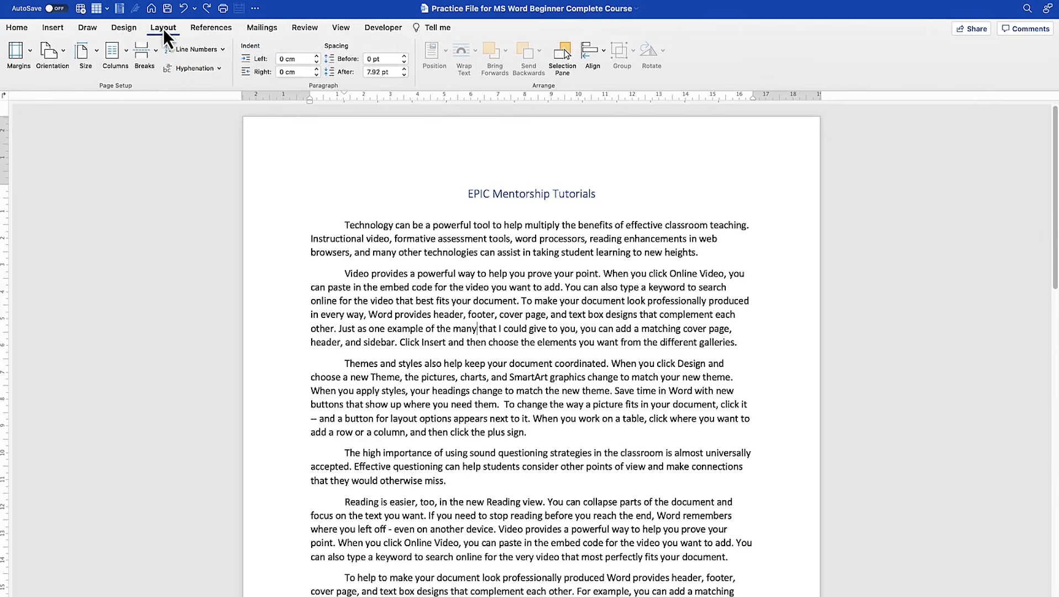
{"action": "left_click", "coordinate": [222, 49]}
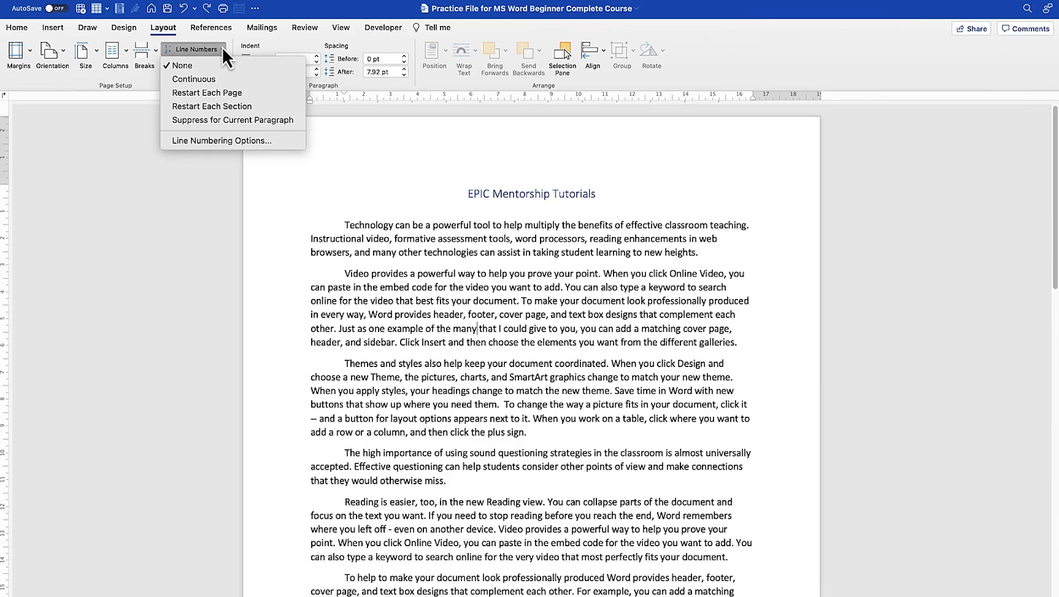
{"action": "left_click", "coordinate": [226, 80]}
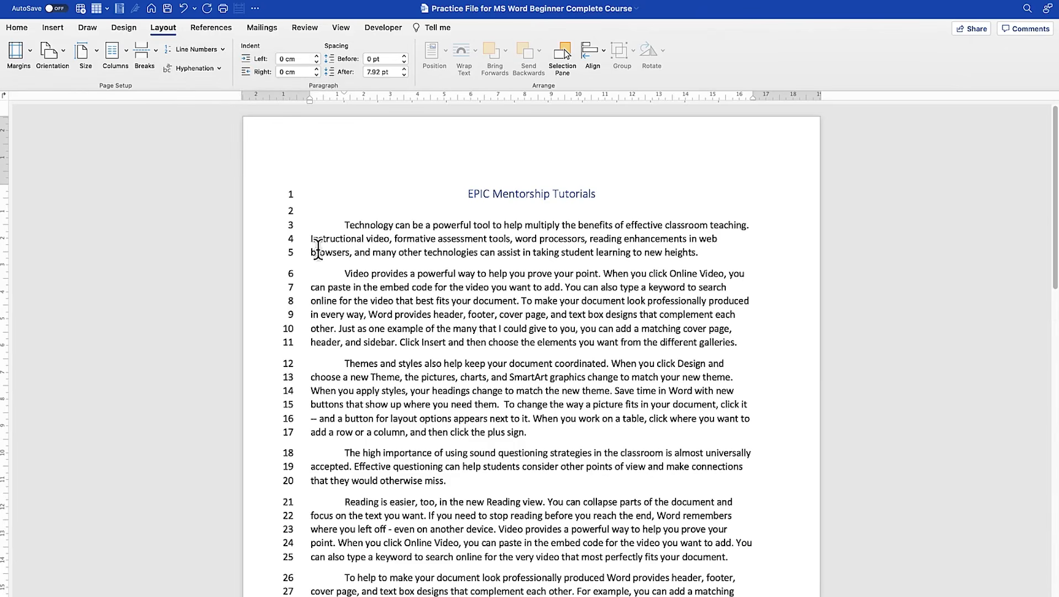
{"action": "scroll", "coordinate": [303, 349], "scroll_direction": "down", "scroll_amount": 10}
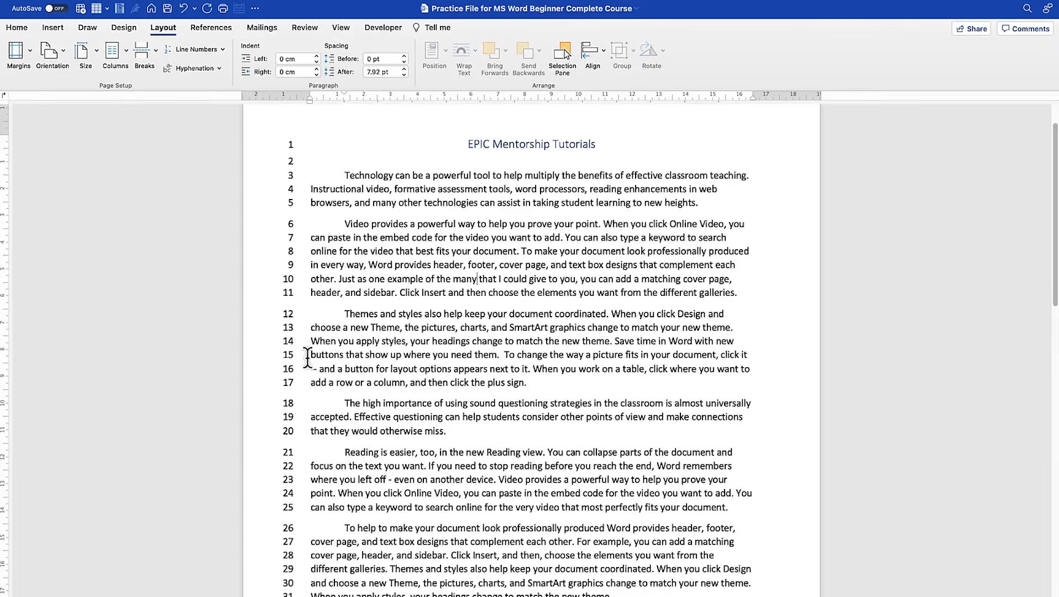
{"action": "scroll", "coordinate": [307, 352], "scroll_direction": "down", "scroll_amount": 18}
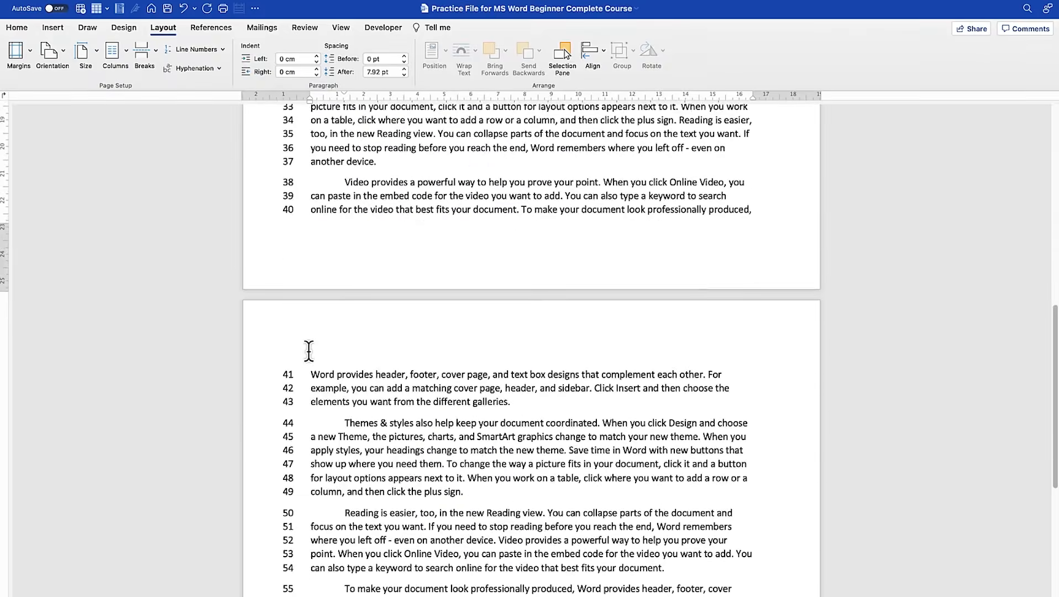
{"action": "scroll", "coordinate": [309, 351], "scroll_direction": "down", "scroll_amount": 13}
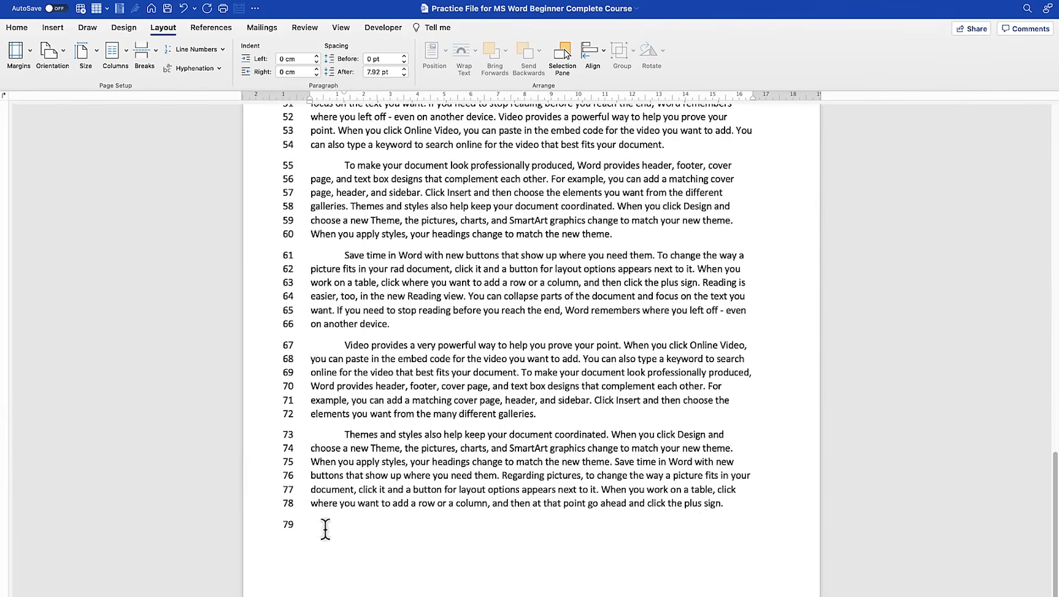
{"action": "scroll", "coordinate": [313, 208], "scroll_direction": "up", "scroll_amount": 16}
{"action": "scroll", "coordinate": [313, 207], "scroll_direction": "up", "scroll_amount": 20}
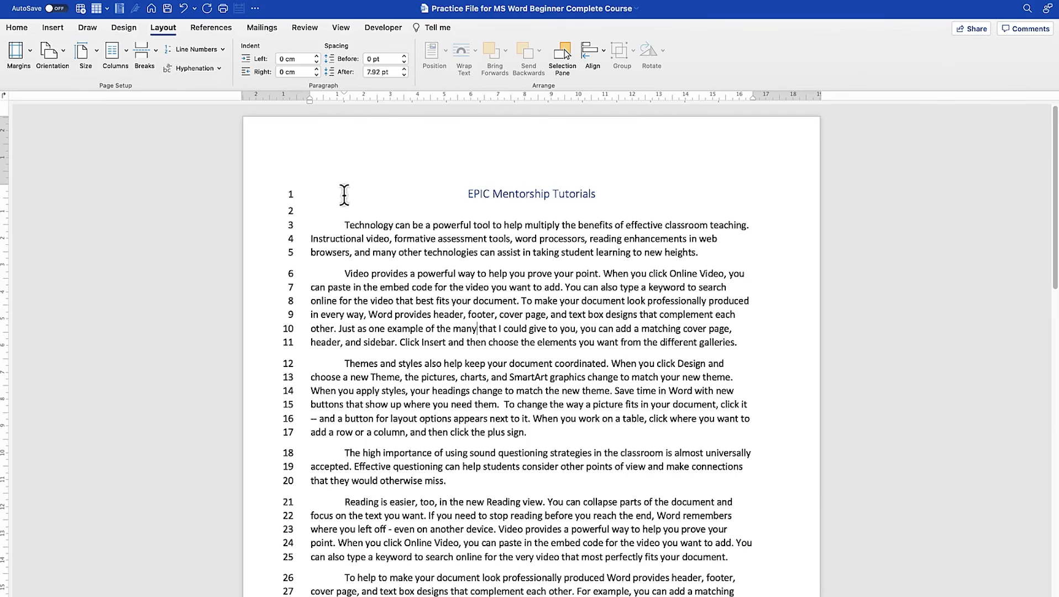
- Change the document's line numbering so that it restarts on each page
{"action": "scroll", "coordinate": [344, 215], "scroll_direction": "down", "scroll_amount": 1}
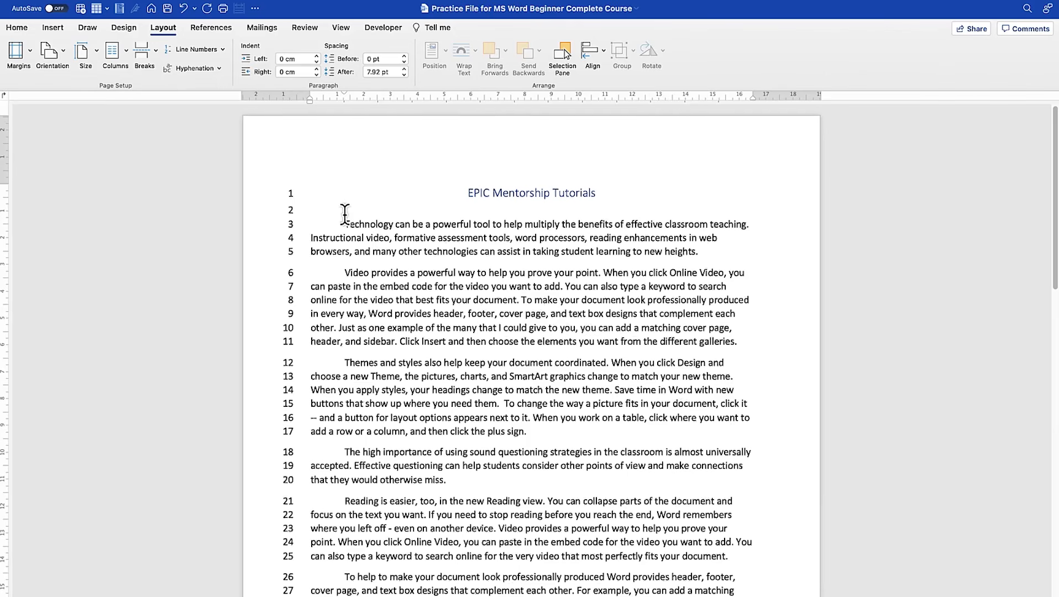
{"action": "left_click", "coordinate": [223, 50]}
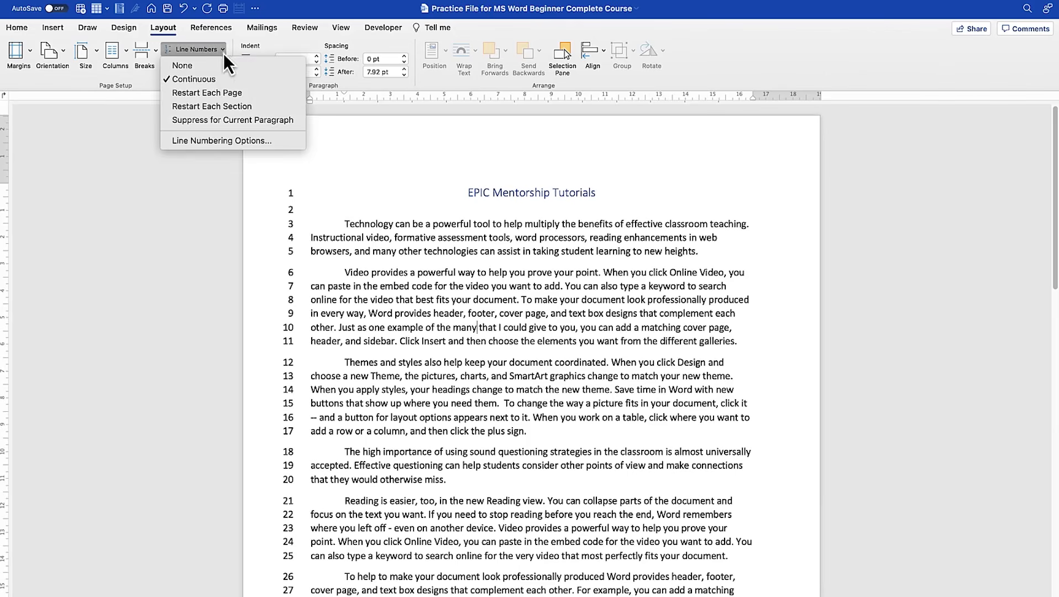
{"action": "left_click", "coordinate": [236, 93]}
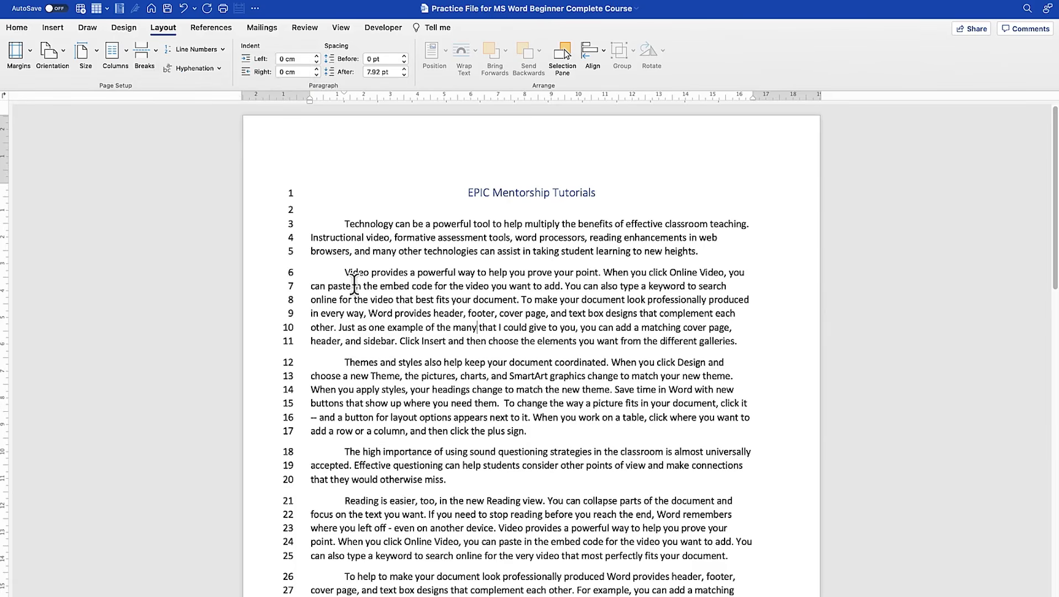
- Examine the line numbers down both pages, especially where the numbering passes from the first page to the second
{"action": "scroll", "coordinate": [354, 288], "scroll_direction": "down", "scroll_amount": 10}
{"action": "scroll", "coordinate": [350, 449], "scroll_direction": "down", "scroll_amount": 6}
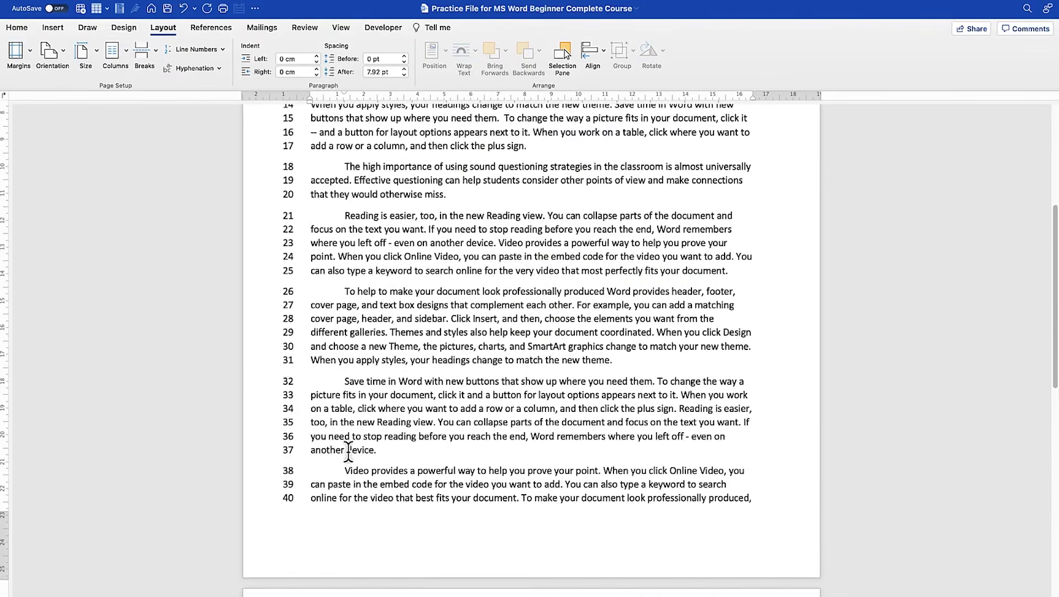
{"action": "scroll", "coordinate": [337, 474], "scroll_direction": "down", "scroll_amount": 3}
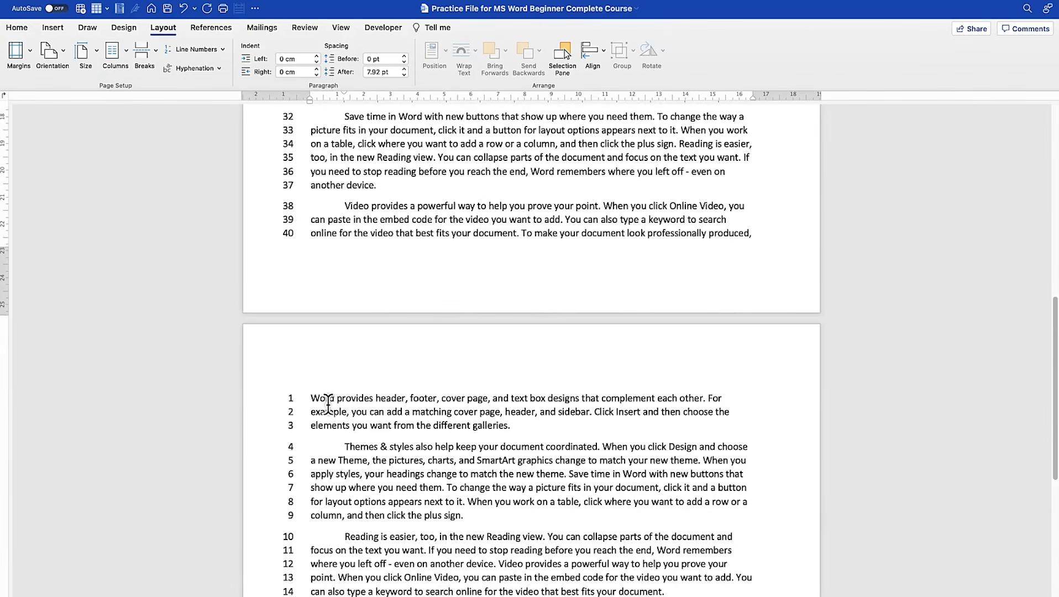
{"action": "scroll", "coordinate": [327, 404], "scroll_direction": "down", "scroll_amount": 7}
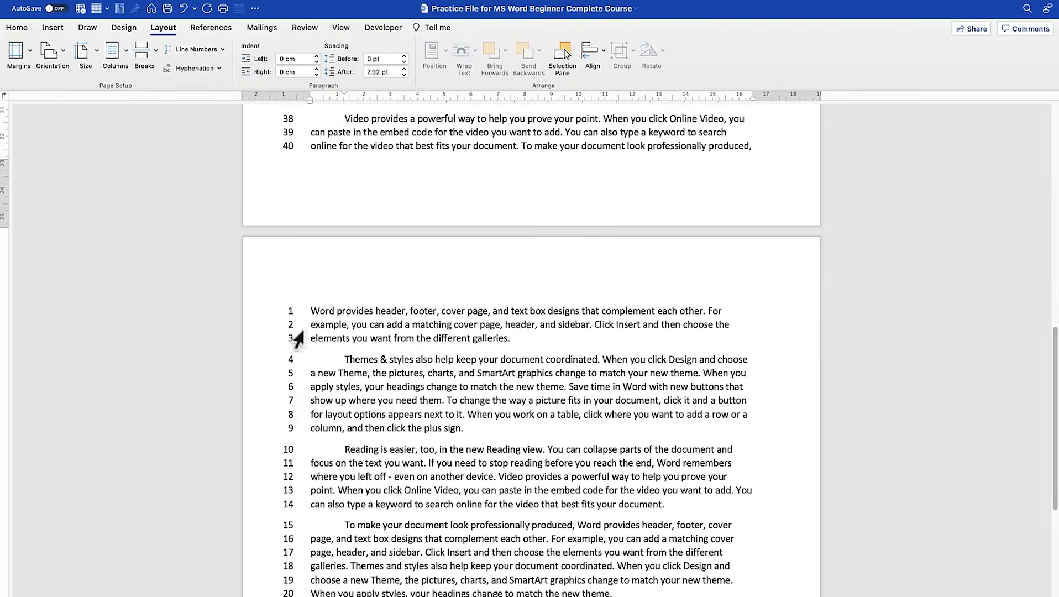
{"action": "scroll", "coordinate": [343, 337], "scroll_direction": "down", "scroll_amount": 8}
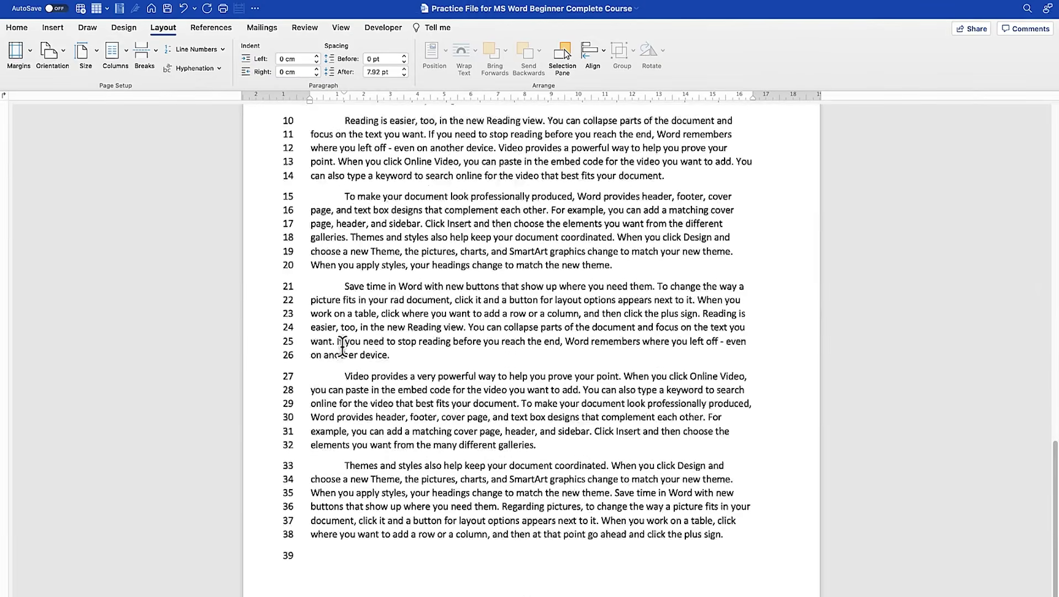
{"action": "scroll", "coordinate": [345, 346], "scroll_direction": "up", "scroll_amount": 20}
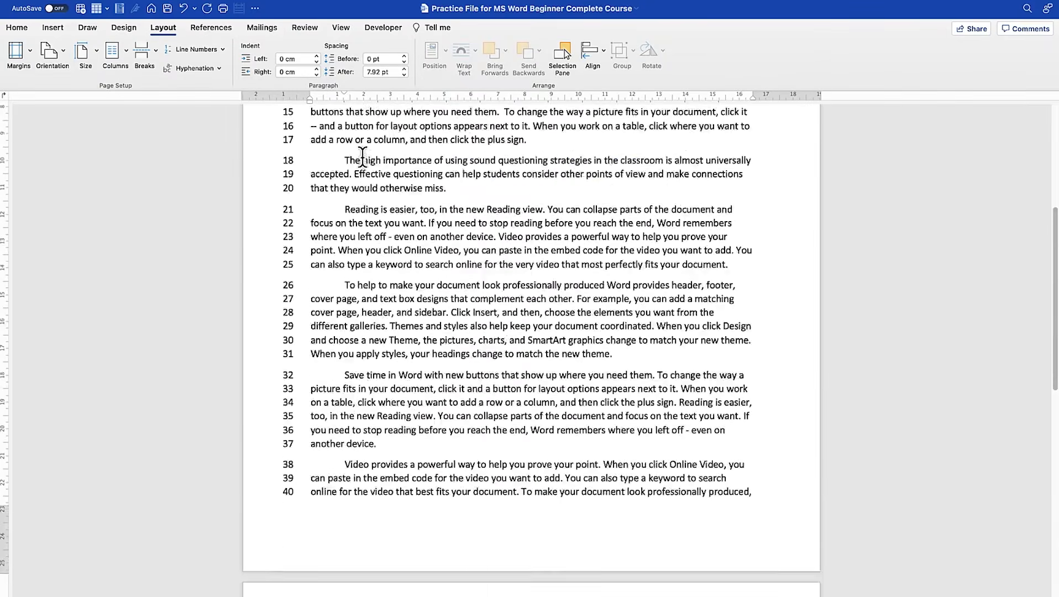
{"action": "scroll", "coordinate": [362, 233], "scroll_direction": "down", "scroll_amount": 20}
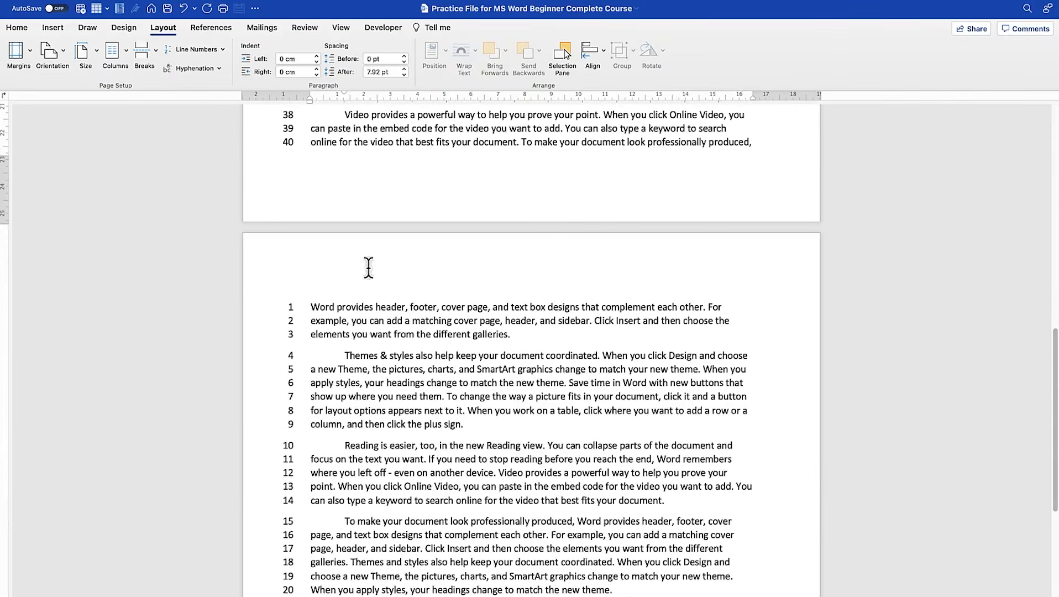
{"action": "scroll", "coordinate": [366, 265], "scroll_direction": "down", "scroll_amount": 8}
{"action": "scroll", "coordinate": [366, 263], "scroll_direction": "down", "scroll_amount": 3}
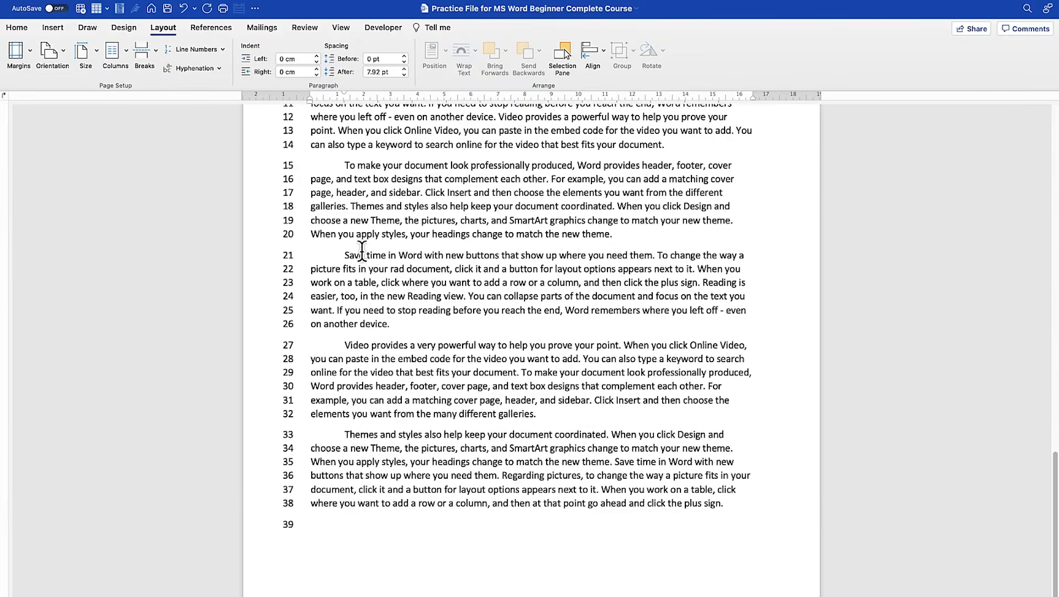
{"action": "scroll", "coordinate": [362, 251], "scroll_direction": "down", "scroll_amount": 20}
{"action": "scroll", "coordinate": [362, 250], "scroll_direction": "up", "scroll_amount": 10}
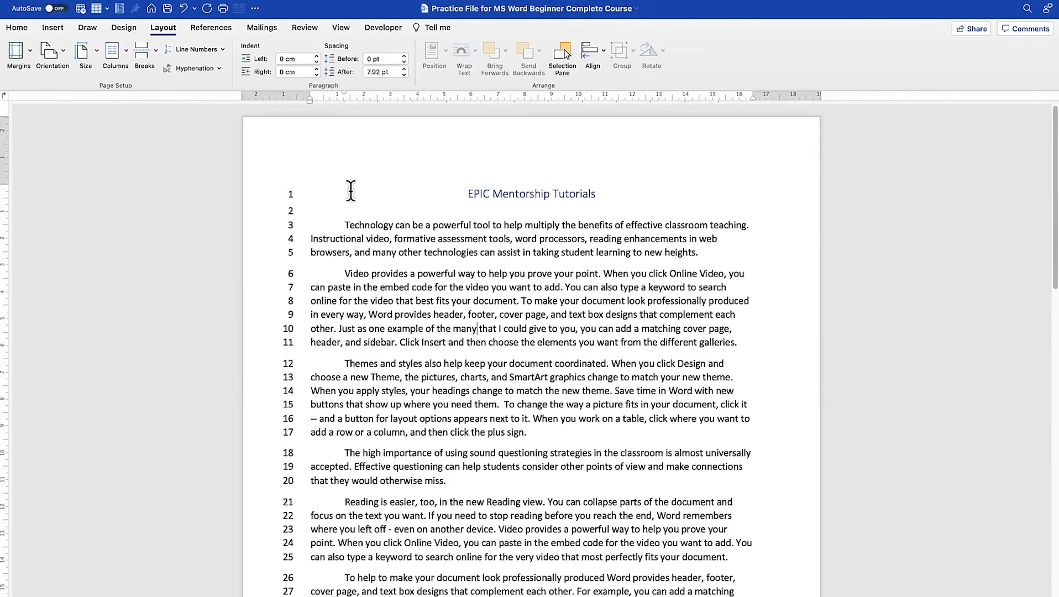
{"action": "left_click", "coordinate": [225, 49]}
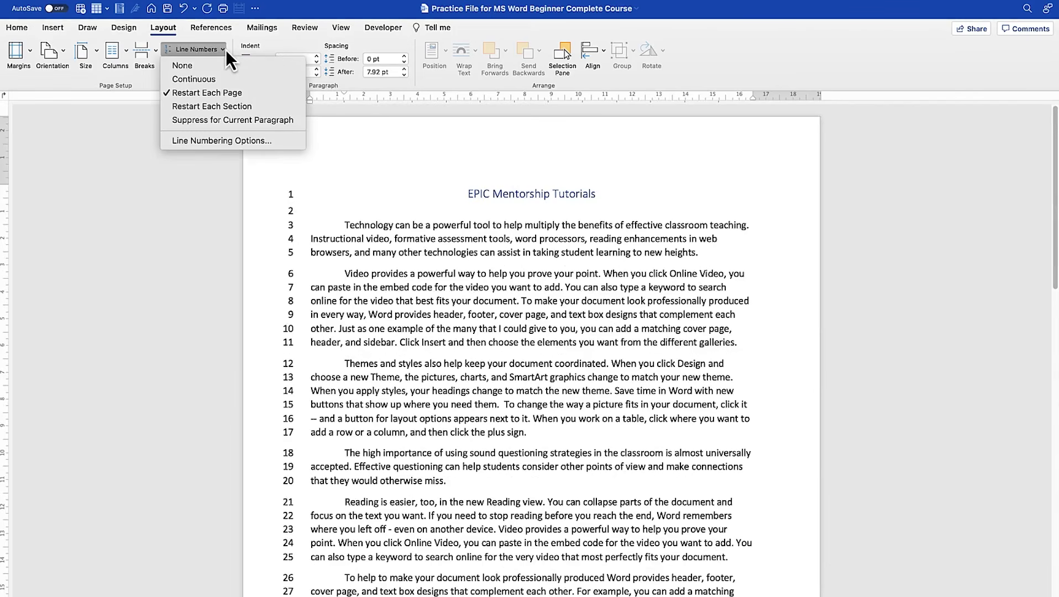
{"action": "left_click", "coordinate": [247, 106]}
{"action": "left_click", "coordinate": [471, 195]}
- Add the line "Themes and Styles" on page two, directly above the paragraph beginning "Themes & styles also help"
{"action": "scroll", "coordinate": [509, 281], "scroll_direction": "down", "scroll_amount": 10}
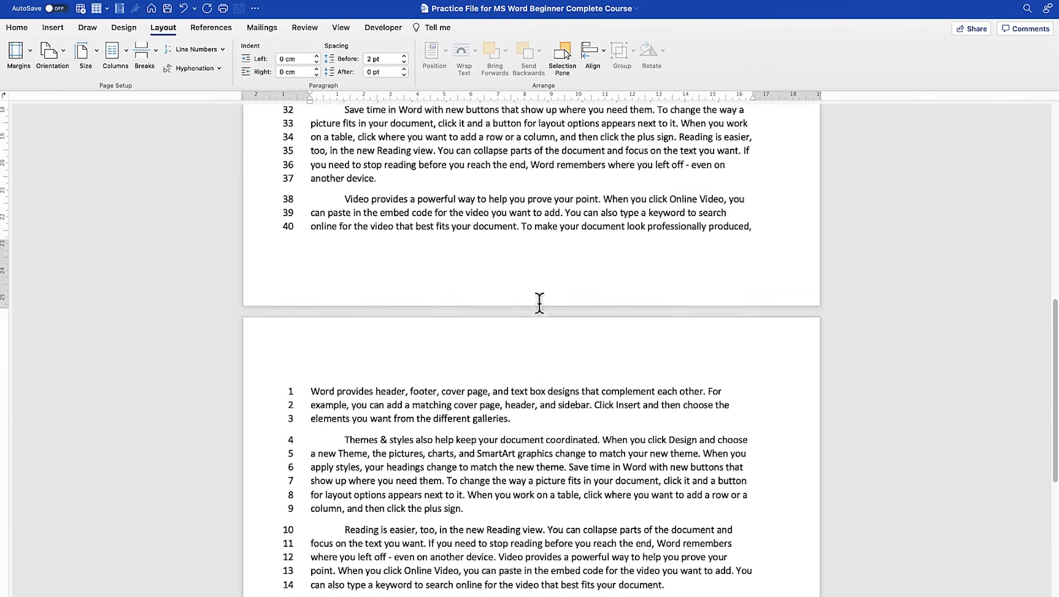
{"action": "scroll", "coordinate": [634, 256], "scroll_direction": "up", "scroll_amount": 6}
{"action": "scroll", "coordinate": [465, 249], "scroll_direction": "down", "scroll_amount": 8}
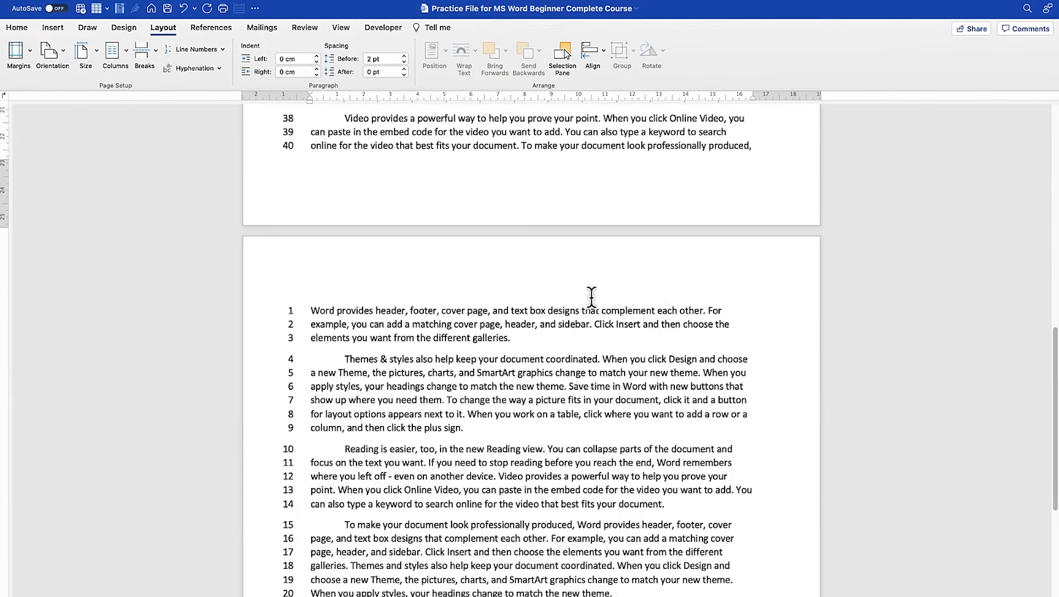
{"action": "left_click", "coordinate": [550, 329]}
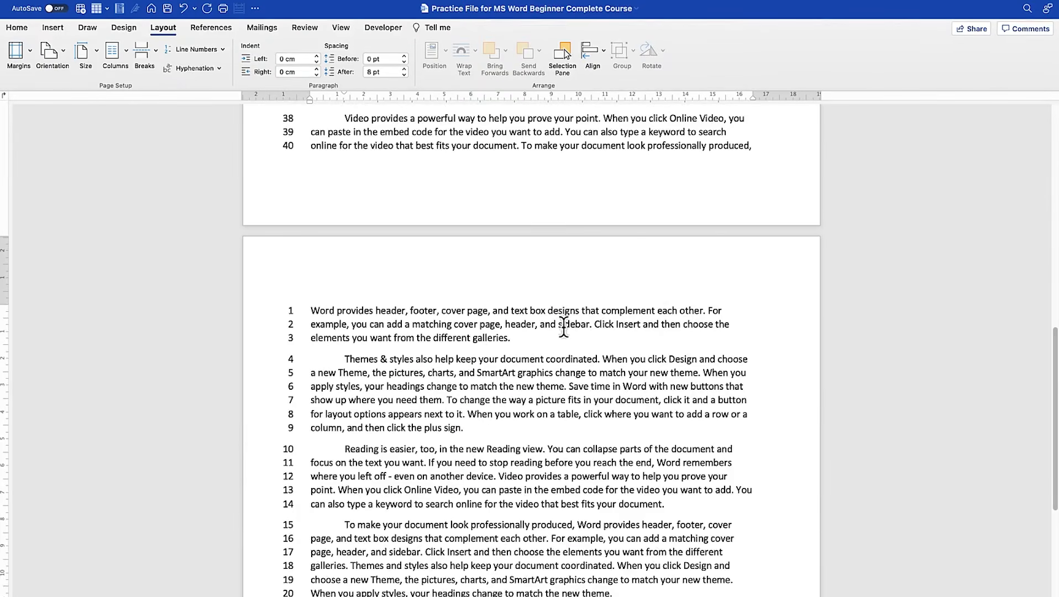
{"action": "key", "text": "Return"}
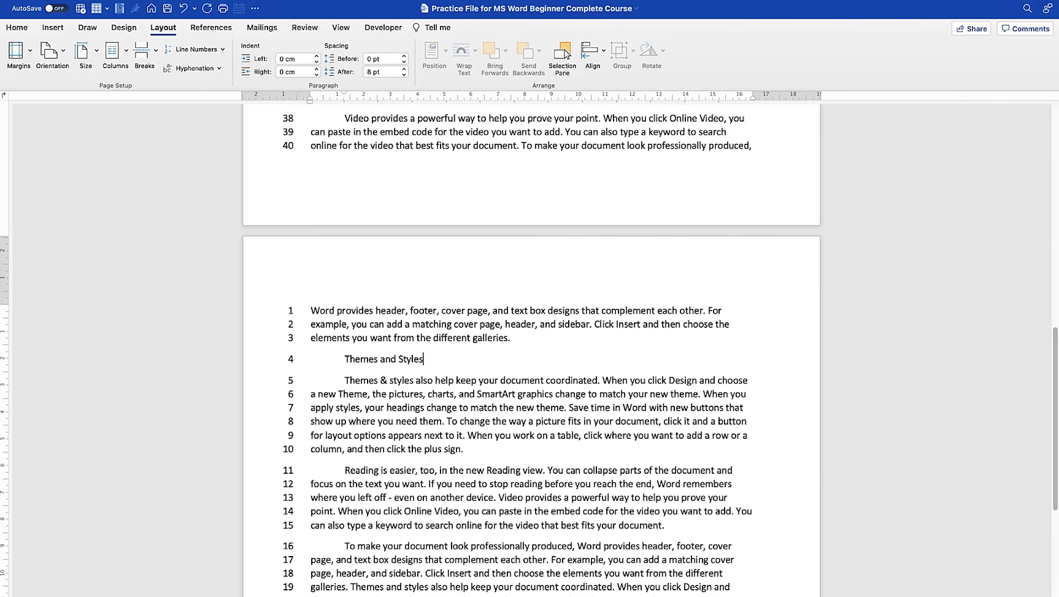
- Copy the formatting of the "EPIC Mentorship Tutorials" title to the "Themes and Styles" line on page two and center that line
{"action": "scroll", "coordinate": [502, 360], "scroll_direction": "up", "scroll_amount": 12}
{"action": "left_click_drag", "start_coordinate": [602, 198], "coordinate": [526, 197]}
{"action": "left_click", "coordinate": [16, 27]}
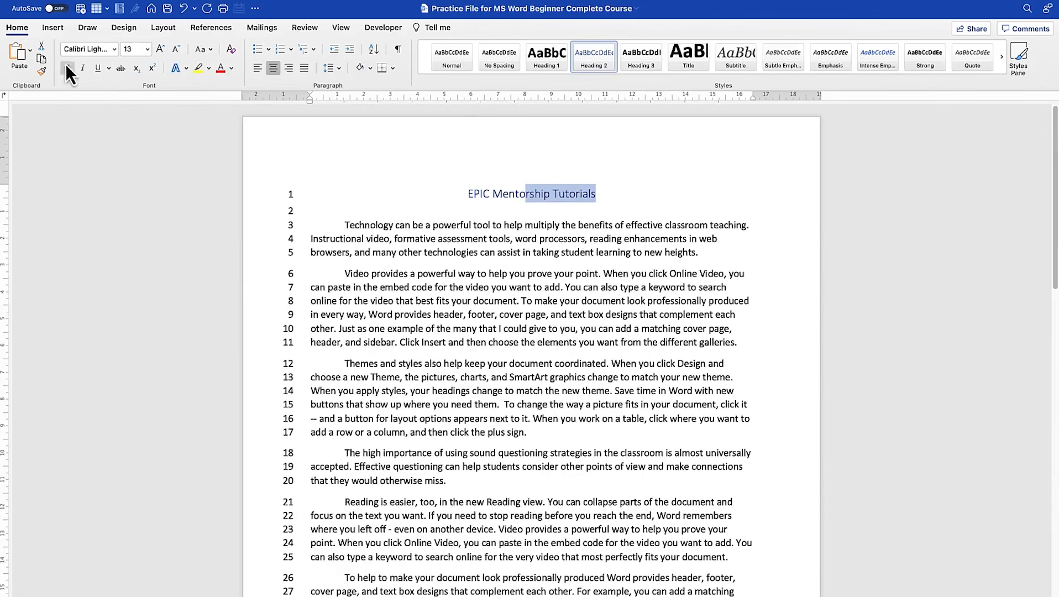
{"action": "left_click", "coordinate": [42, 71]}
{"action": "scroll", "coordinate": [493, 280], "scroll_direction": "down", "scroll_amount": 10}
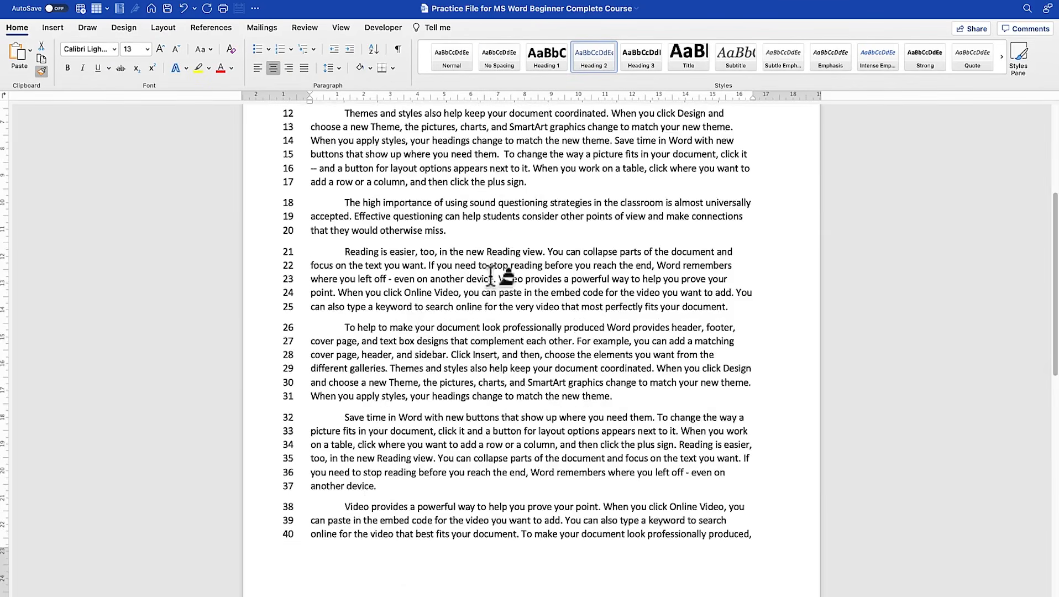
{"action": "scroll", "coordinate": [493, 280], "scroll_direction": "down", "scroll_amount": 5}
{"action": "mouse_move", "coordinate": [429, 351]}
{"action": "left_mouse_down"}
{"action": "mouse_move", "coordinate": [304, 340]}
{"action": "mouse_move", "coordinate": [356, 360]}
{"action": "left_mouse_up"}
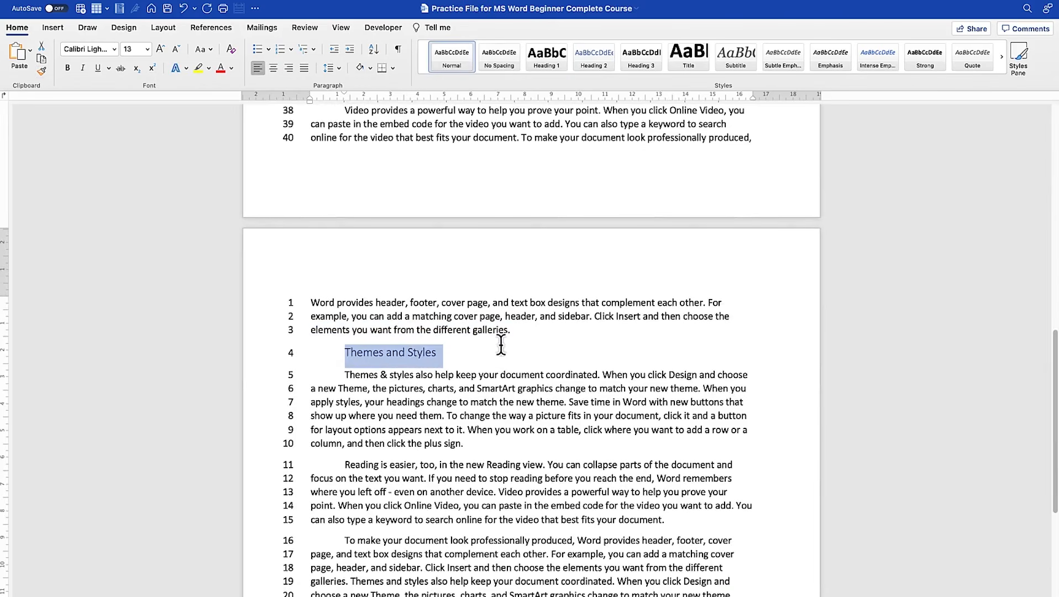
{"action": "key", "text": "super+e"}
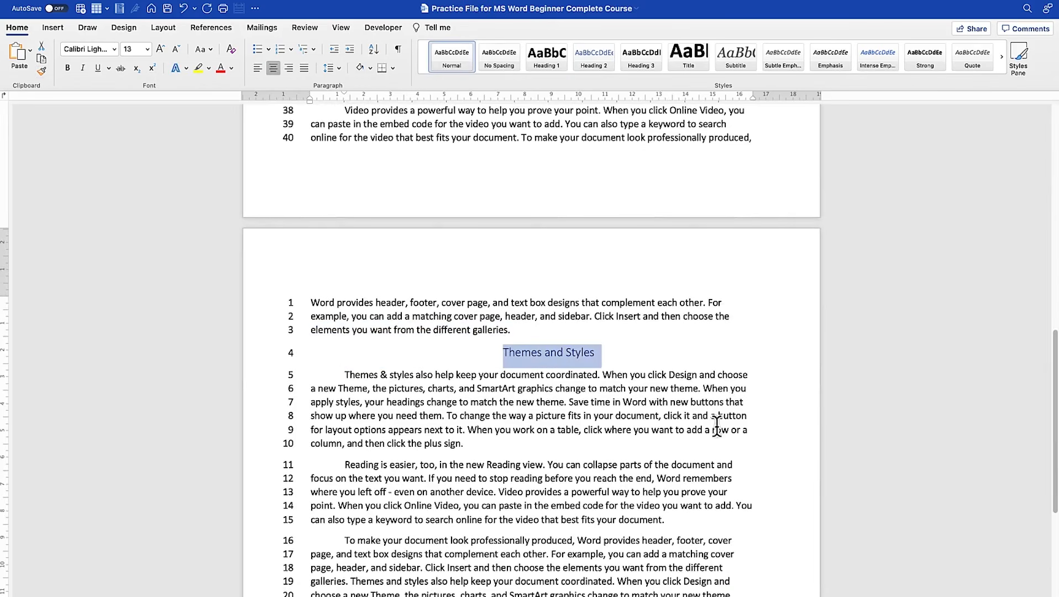
{"action": "left_click", "coordinate": [563, 353]}
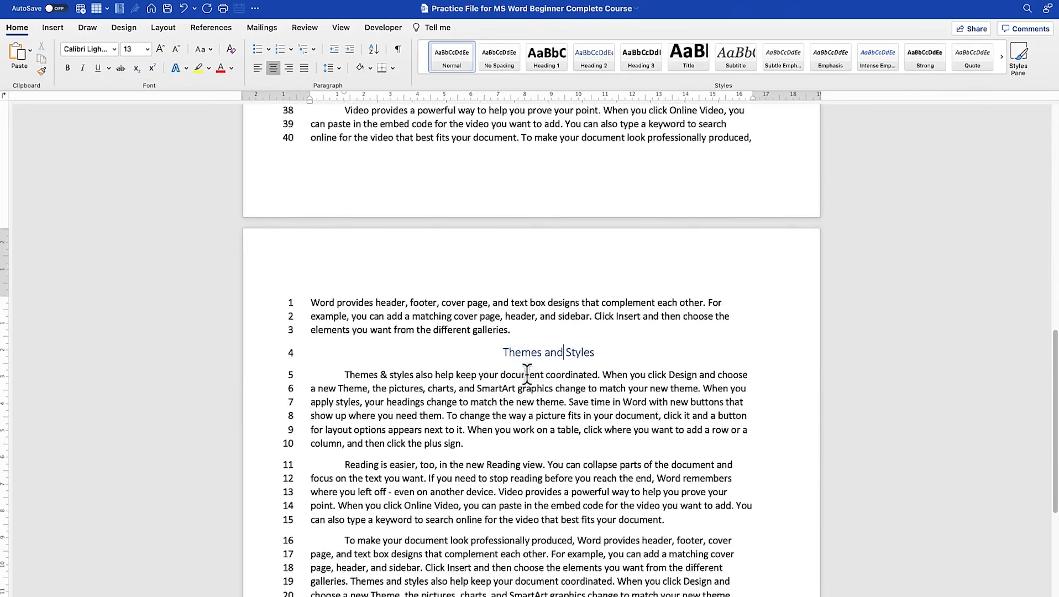
- Insert a Next Page section break directly before the "Themes and Styles" heading
{"action": "left_click", "coordinate": [541, 333]}
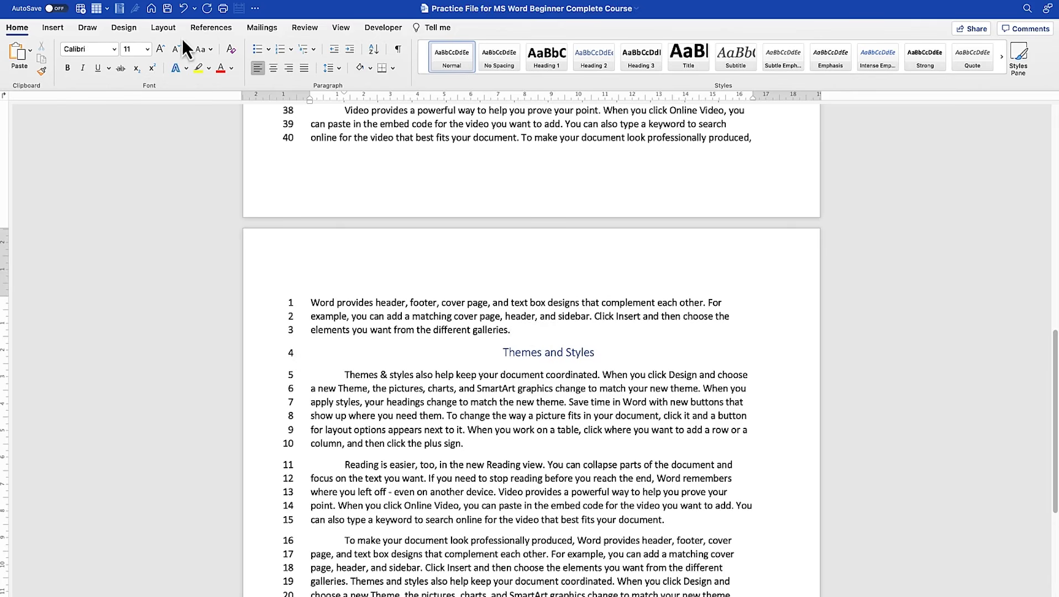
{"action": "left_click", "coordinate": [157, 31]}
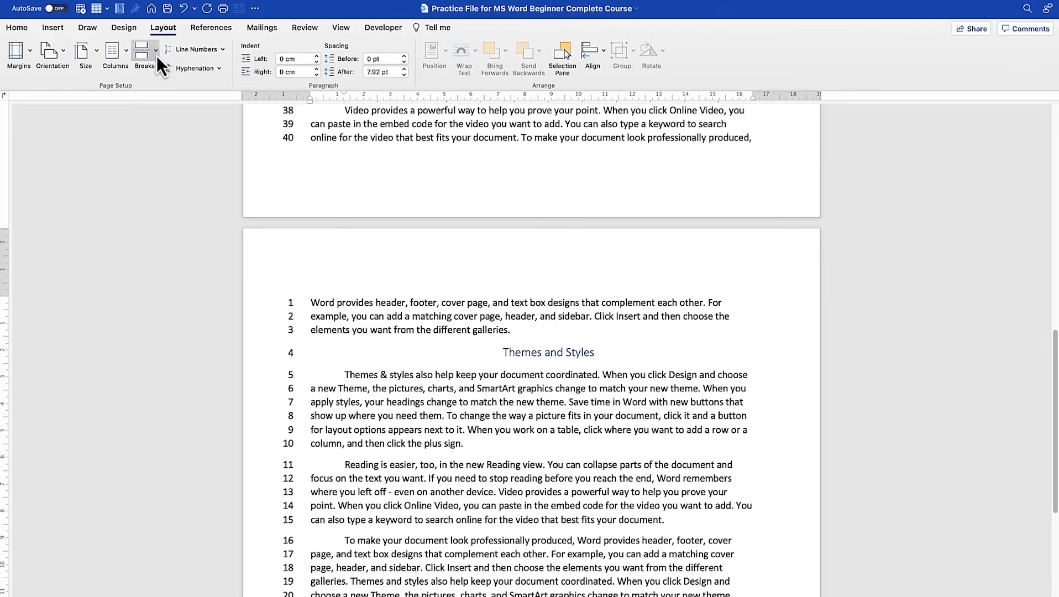
{"action": "left_click", "coordinate": [157, 55]}
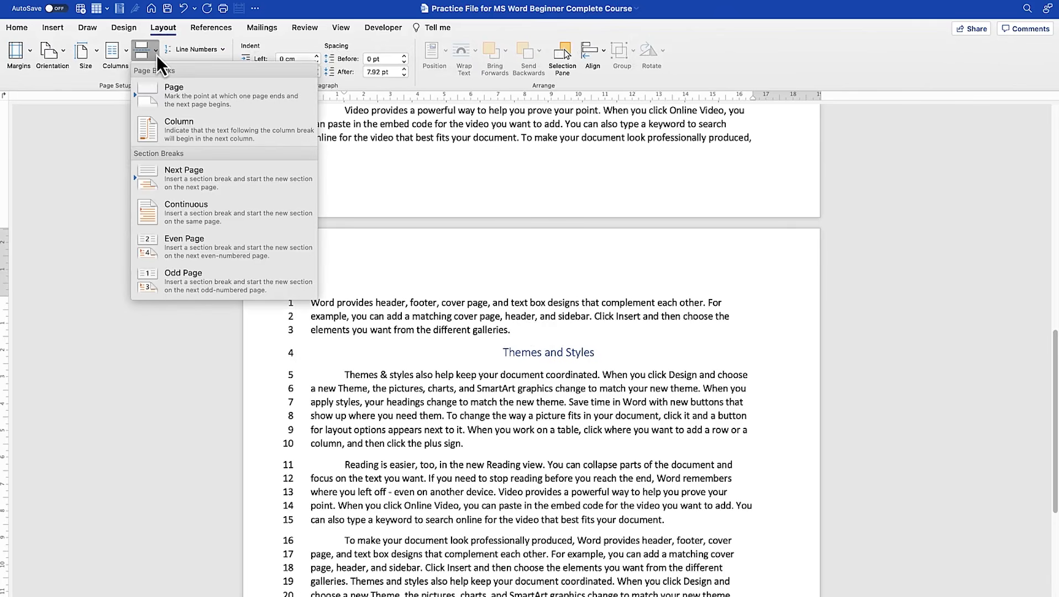
{"action": "left_click", "coordinate": [246, 191]}
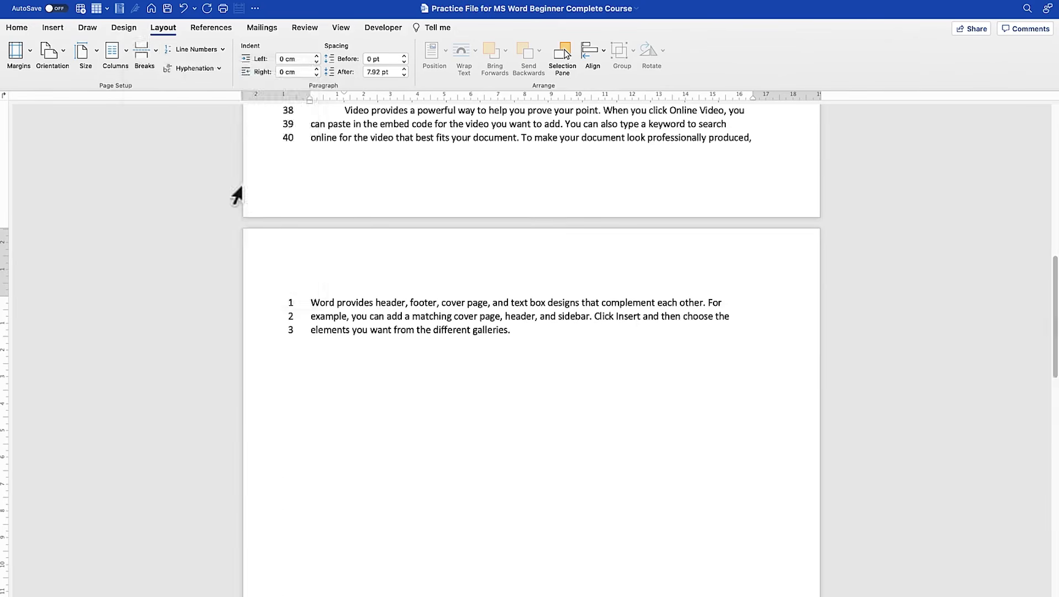
- Set the line numbering of the new section containing "Themes and Styles" to restart each section
{"action": "scroll", "coordinate": [520, 378], "scroll_direction": "down", "scroll_amount": 5}
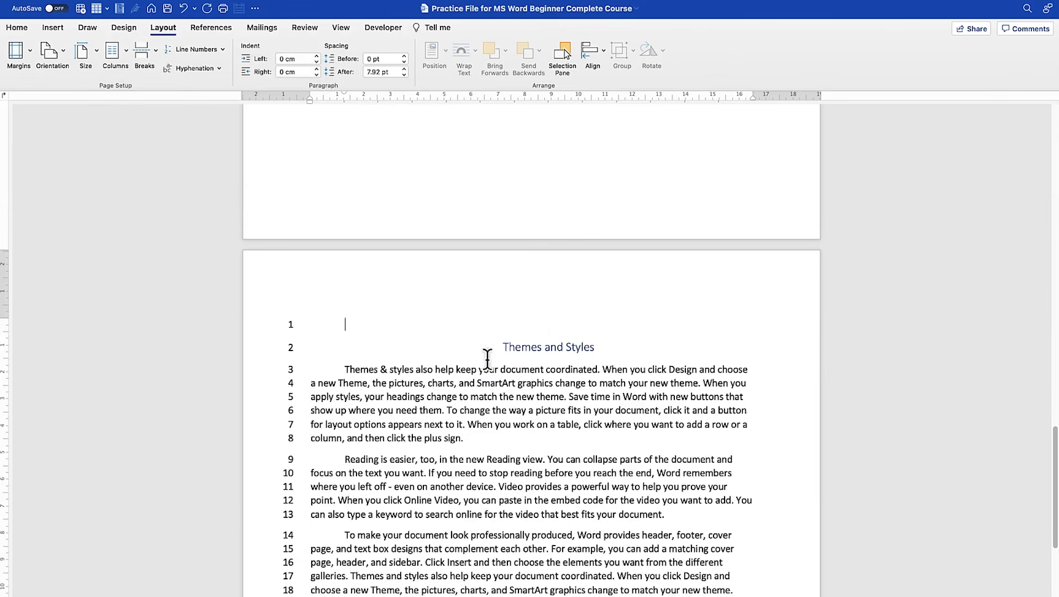
{"action": "scroll", "coordinate": [528, 364], "scroll_direction": "up", "scroll_amount": 20}
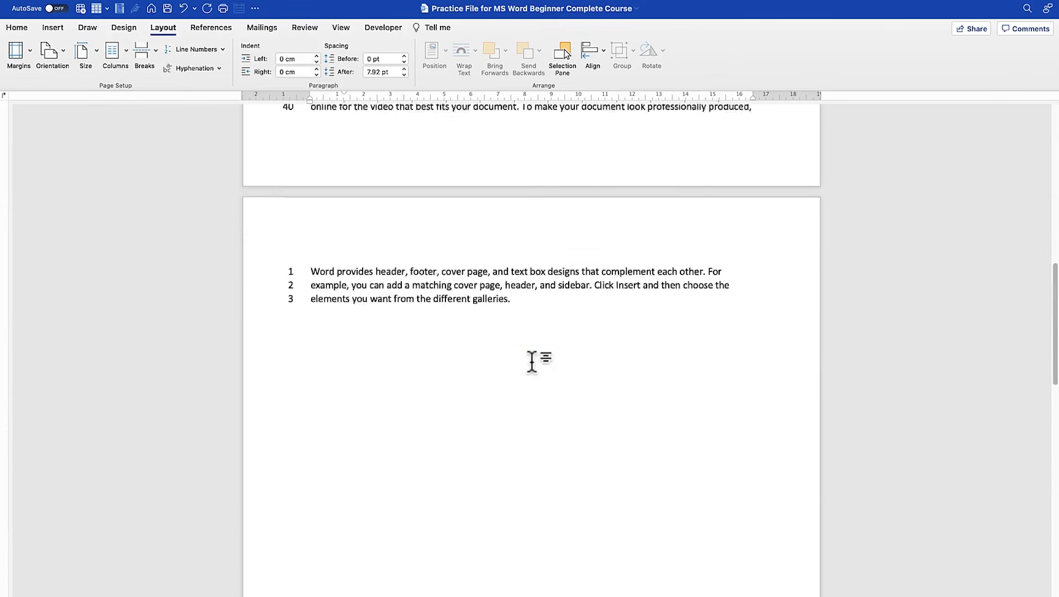
{"action": "scroll", "coordinate": [531, 287], "scroll_direction": "down", "scroll_amount": 12}
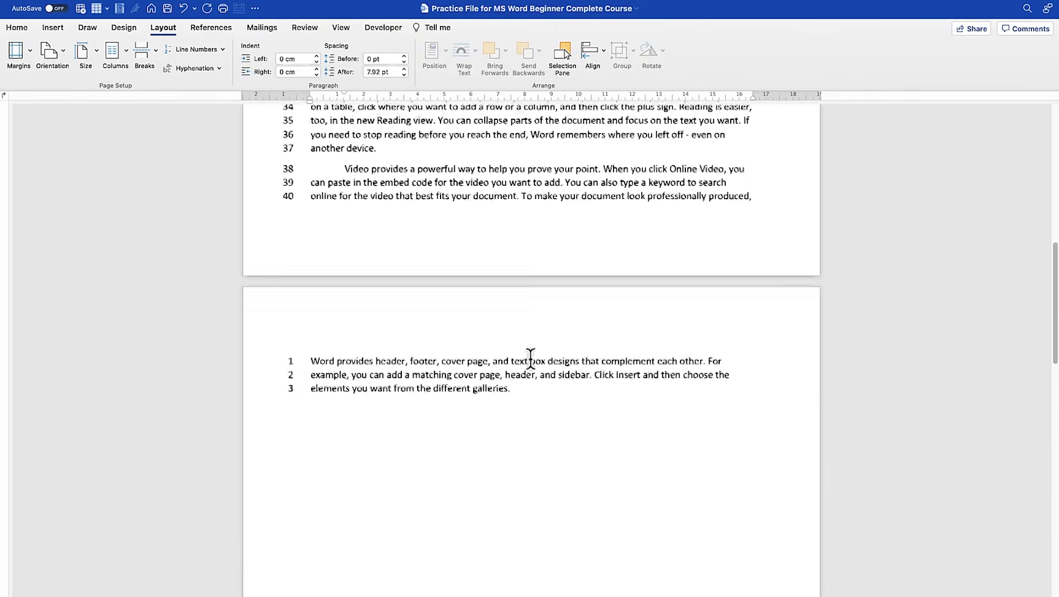
{"action": "scroll", "coordinate": [530, 296], "scroll_direction": "up", "scroll_amount": 10}
{"action": "left_click", "coordinate": [225, 48]}
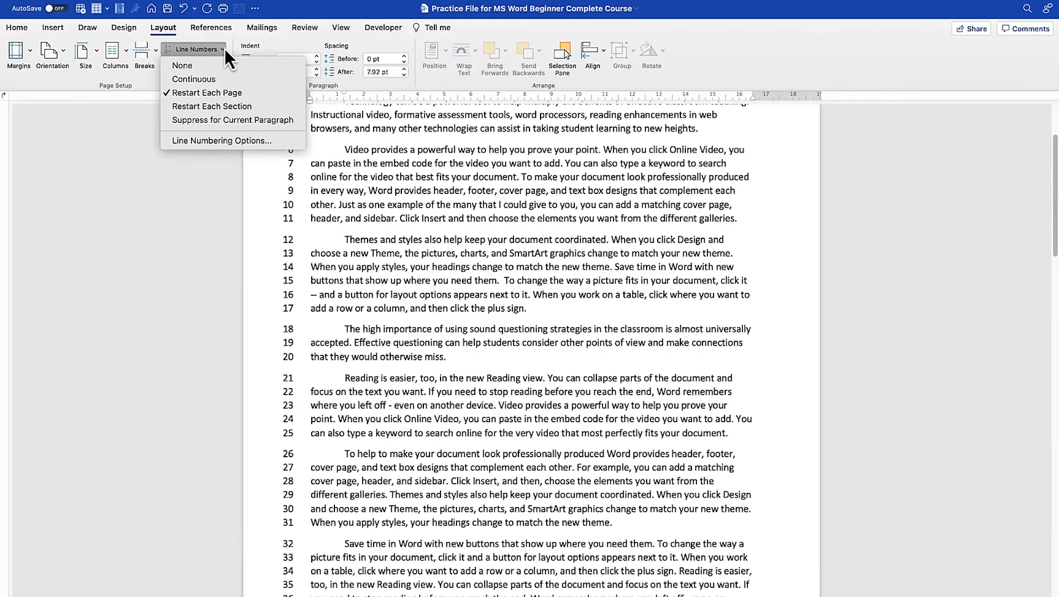
{"action": "left_click", "coordinate": [235, 107]}
- Examine the line numbers from the first page through to the "Themes and Styles" section, checking where the numbering restarts
{"action": "scroll", "coordinate": [485, 282], "scroll_direction": "up", "scroll_amount": 15}
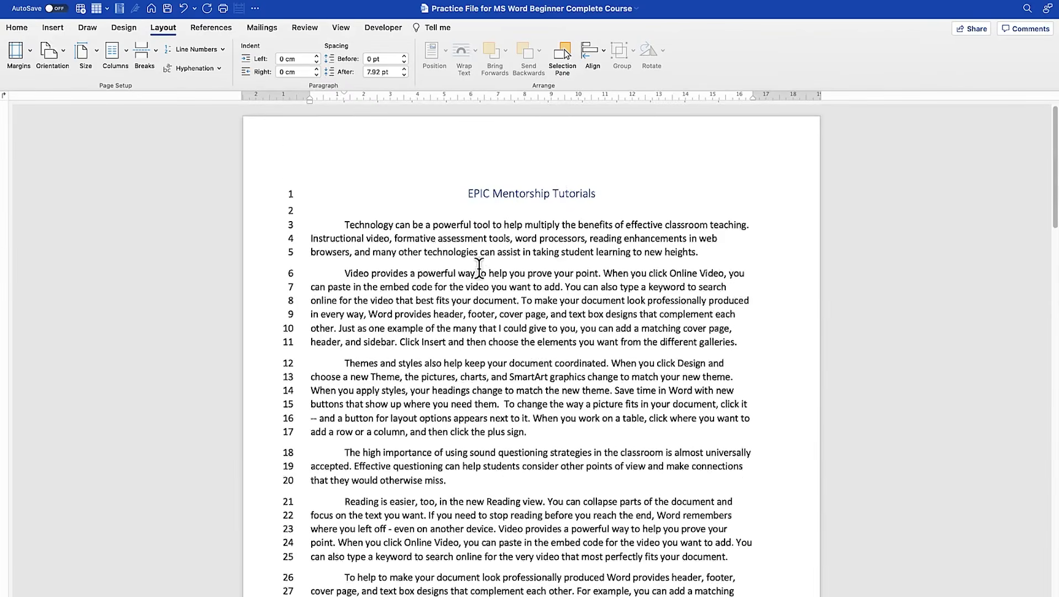
{"action": "scroll", "coordinate": [479, 269], "scroll_direction": "down", "scroll_amount": 15}
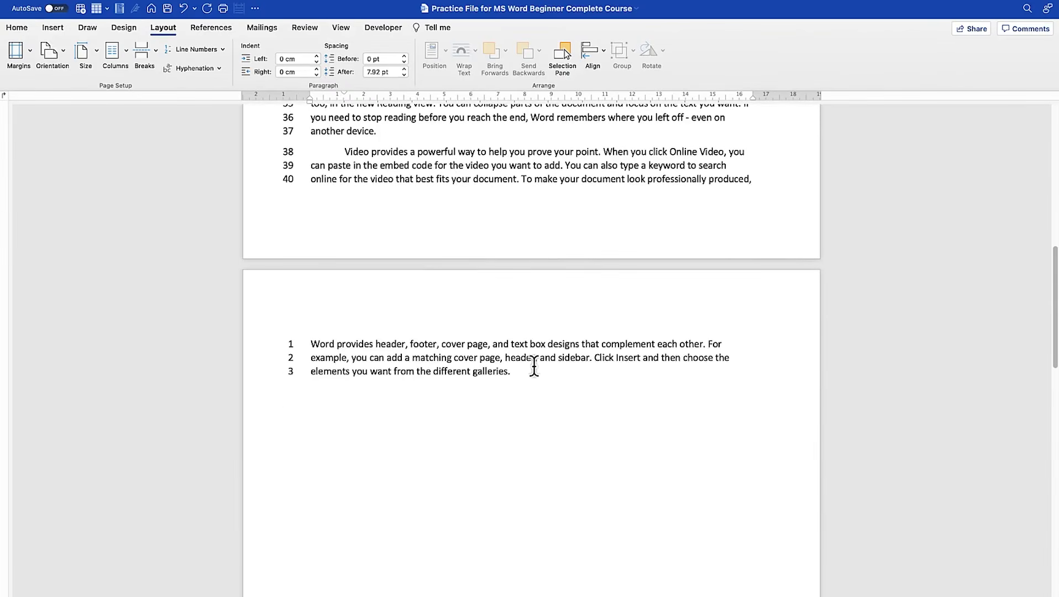
{"action": "scroll", "coordinate": [534, 365], "scroll_direction": "down", "scroll_amount": 10}
{"action": "scroll", "coordinate": [534, 363], "scroll_direction": "down", "scroll_amount": 1}
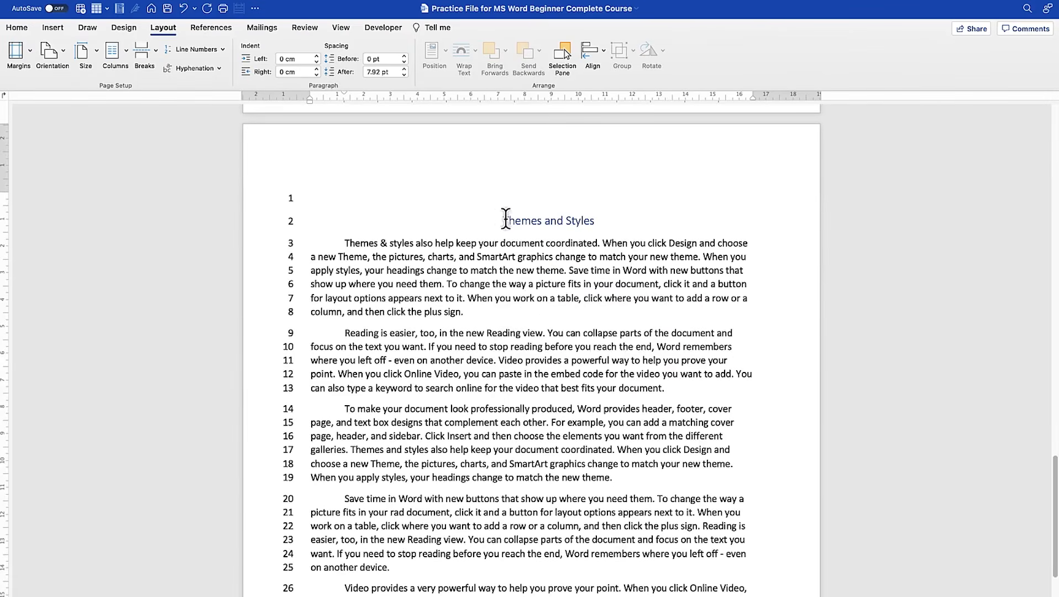
{"action": "scroll", "coordinate": [502, 216], "scroll_direction": "down", "scroll_amount": 1}
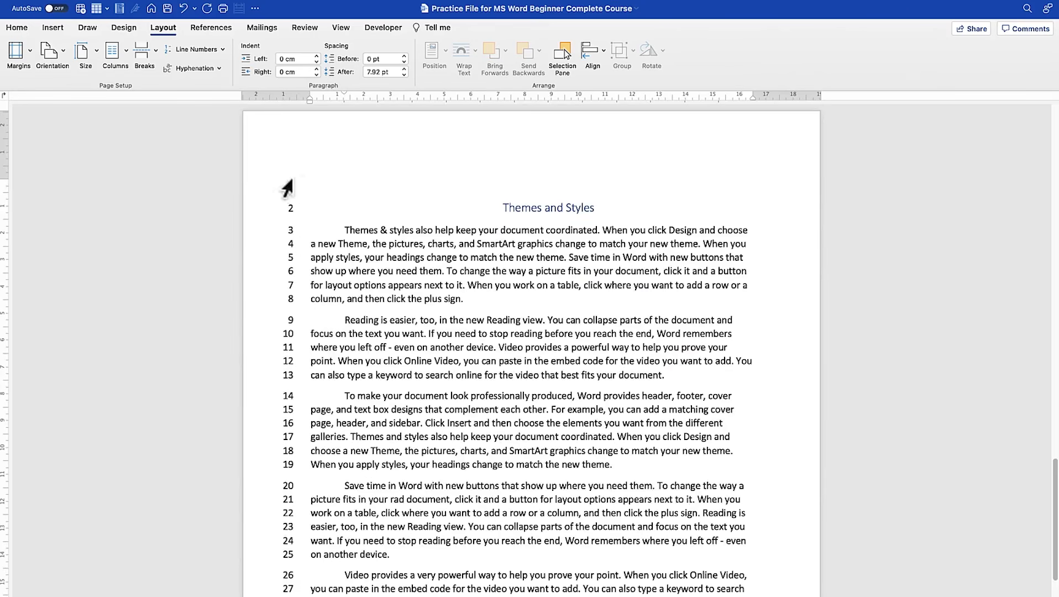
{"action": "scroll", "coordinate": [518, 331], "scroll_direction": "down", "scroll_amount": 3}
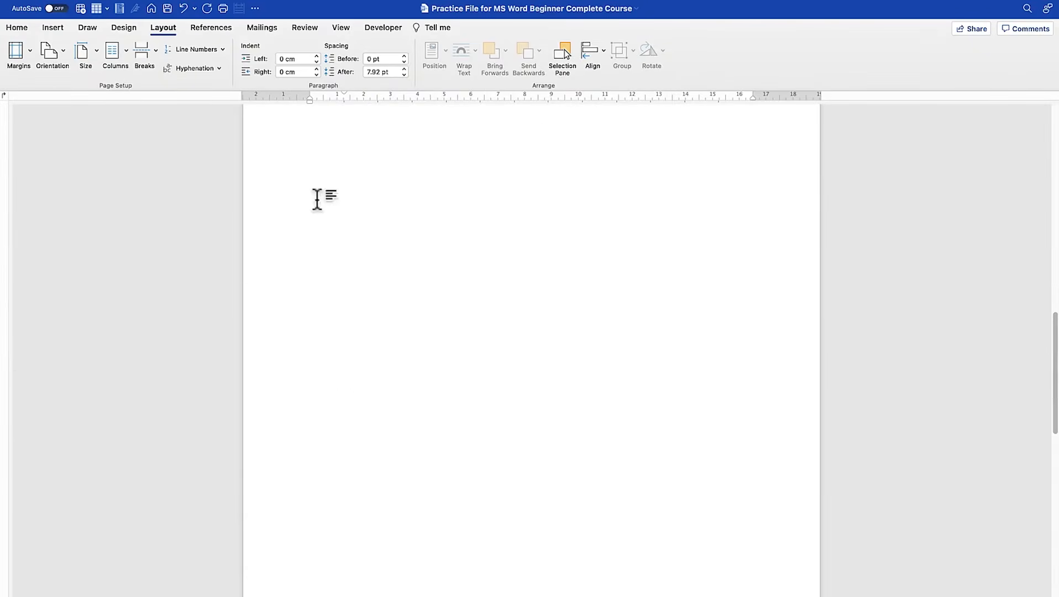
{"action": "scroll", "coordinate": [332, 211], "scroll_direction": "up", "scroll_amount": 10}
{"action": "scroll", "coordinate": [365, 215], "scroll_direction": "up", "scroll_amount": 8}
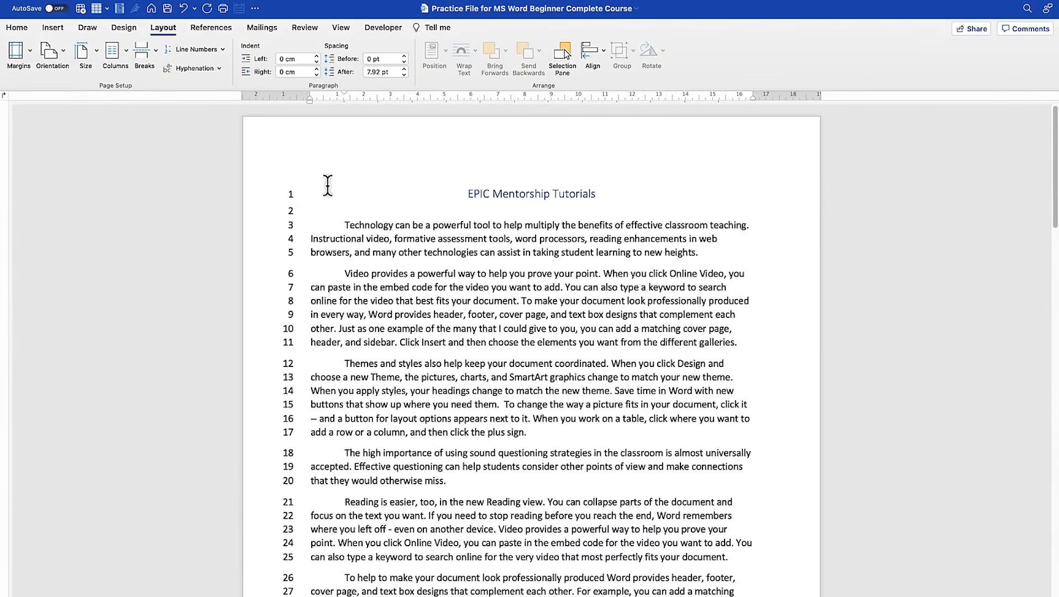
- Suppress line numbers for the first-page paragraph beginning "Themes and styles also help keep your document coordinated"
{"action": "left_click", "coordinate": [223, 50]}
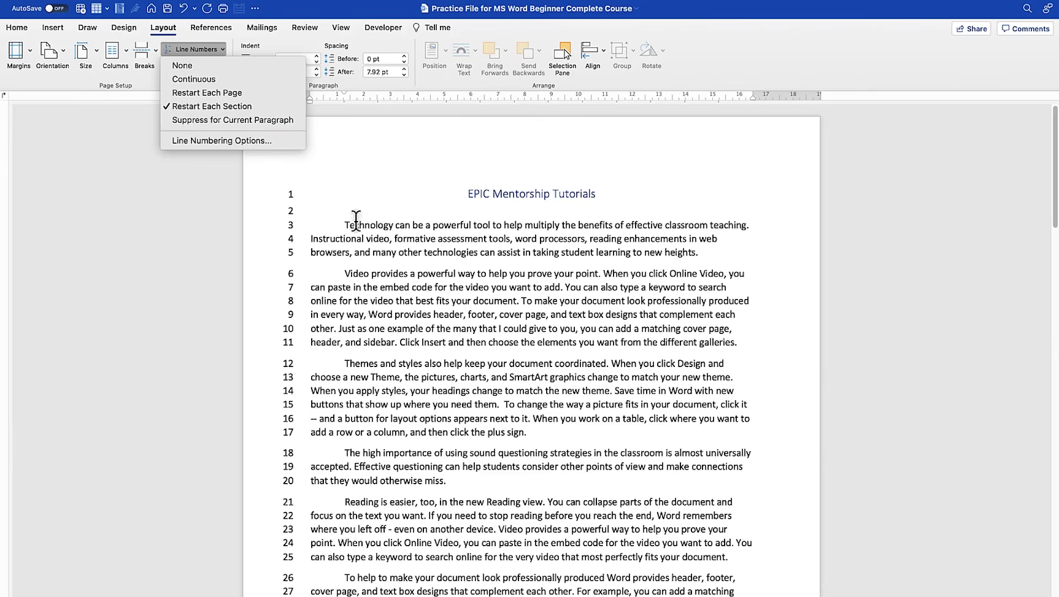
{"action": "left_click", "coordinate": [398, 381]}
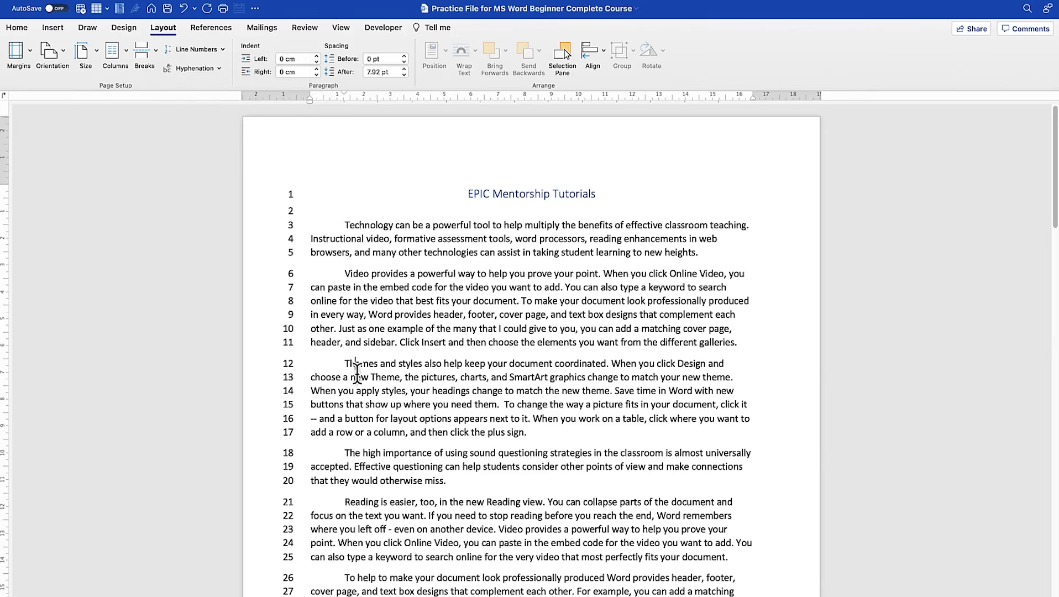
{"action": "left_click", "coordinate": [222, 50]}
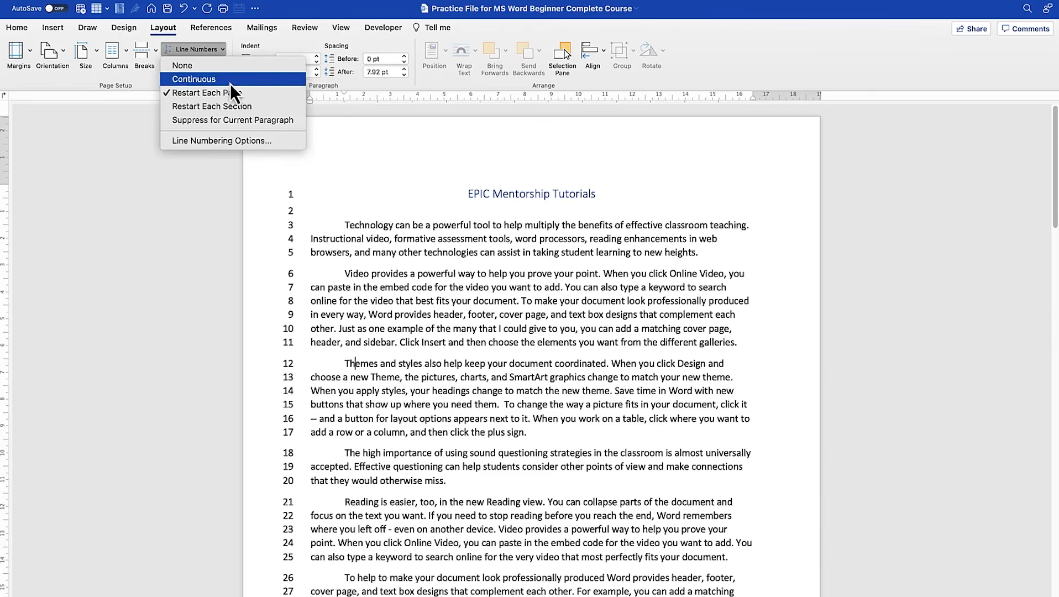
{"action": "left_click", "coordinate": [241, 120]}
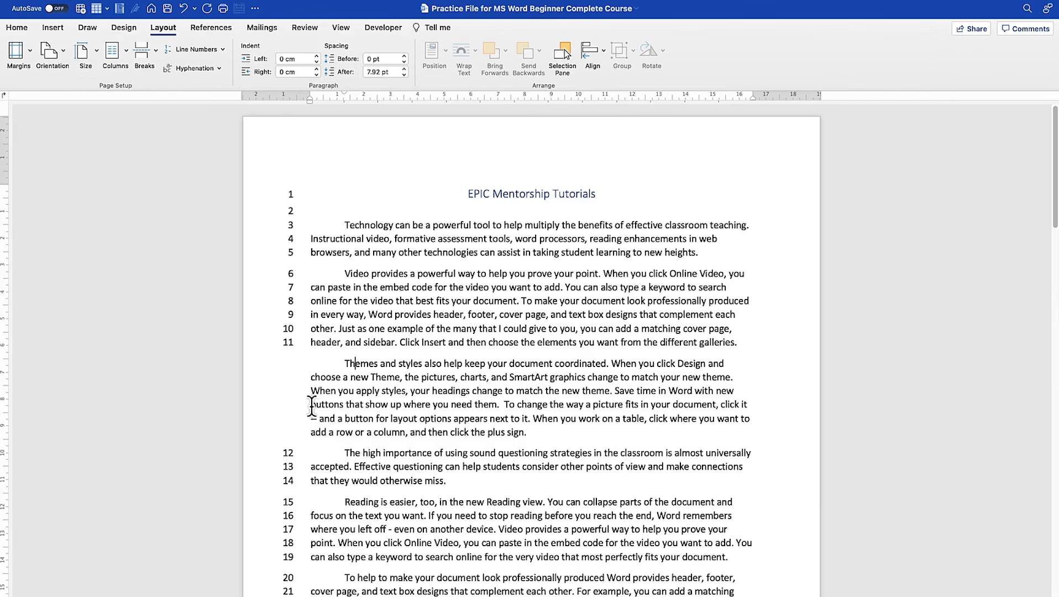
- Suppress line numbers for the first-page paragraph beginning "To help to make your document look professionally produced"
{"action": "scroll", "coordinate": [423, 522], "scroll_direction": "down", "scroll_amount": 5}
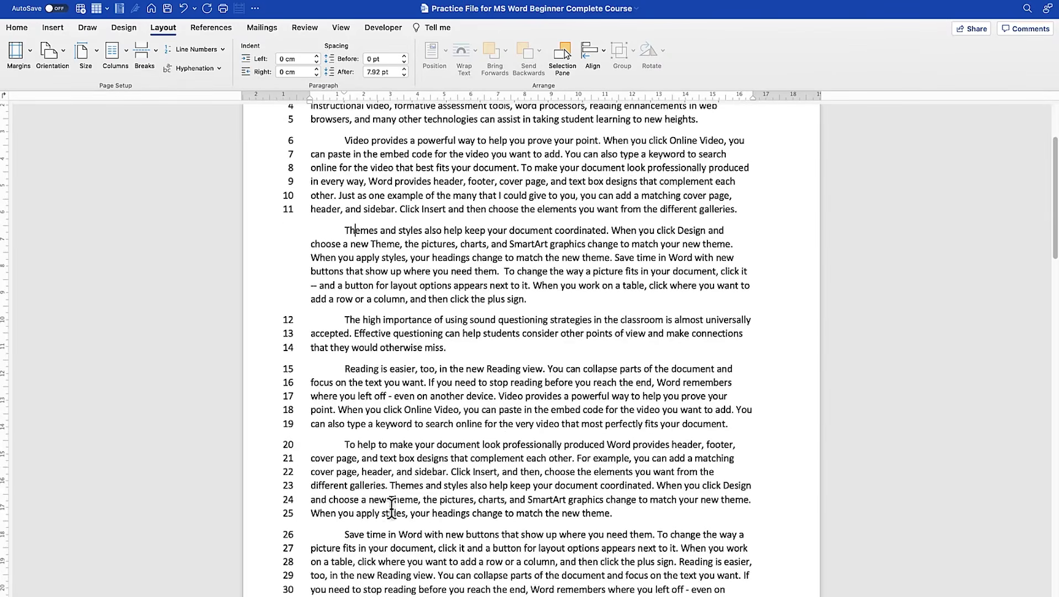
{"action": "left_click", "coordinate": [387, 499]}
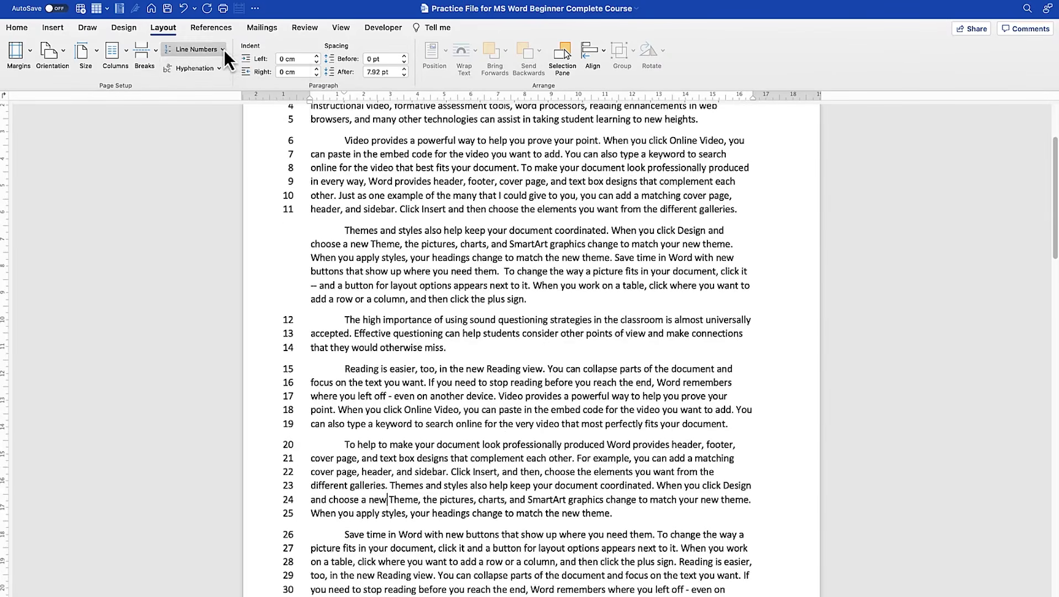
{"action": "left_click", "coordinate": [223, 49]}
{"action": "left_click", "coordinate": [217, 121]}
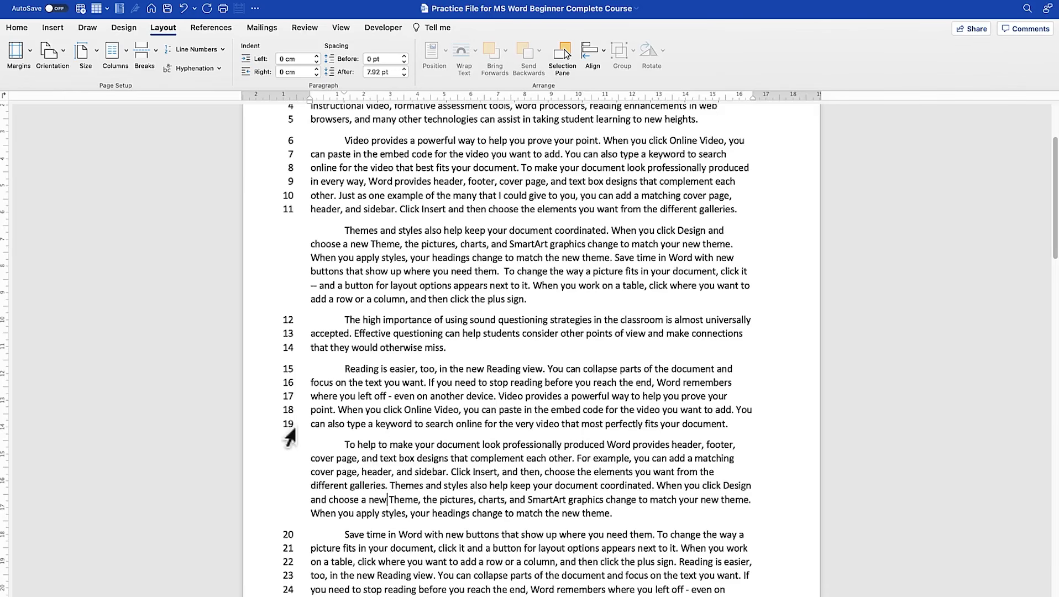
- Open the line numbering options and look through the available section start choices, keeping New page
{"action": "scroll", "coordinate": [384, 448], "scroll_direction": "up", "scroll_amount": 5}
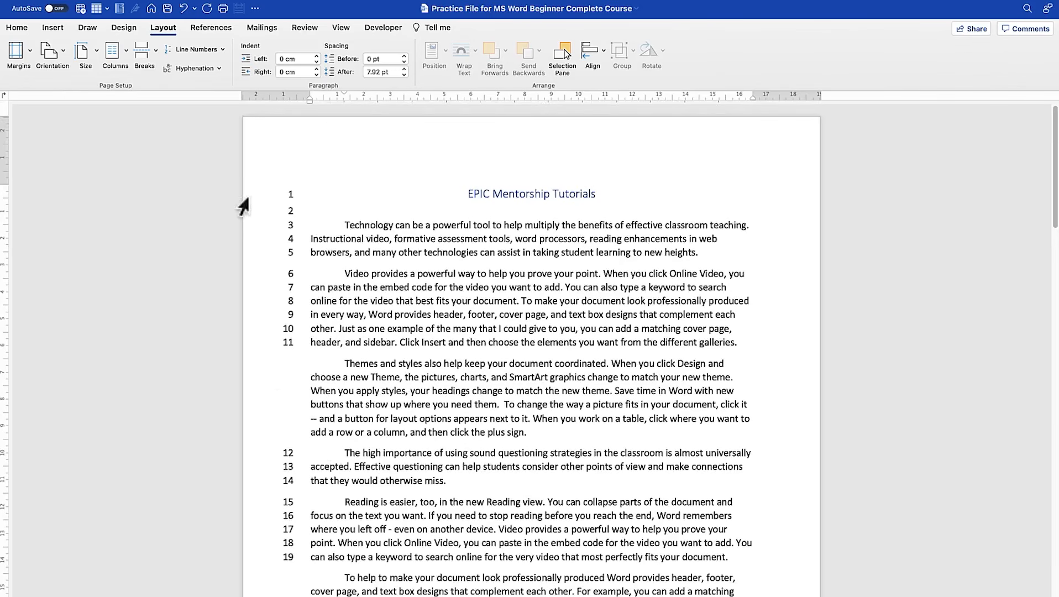
{"action": "left_click", "coordinate": [222, 50]}
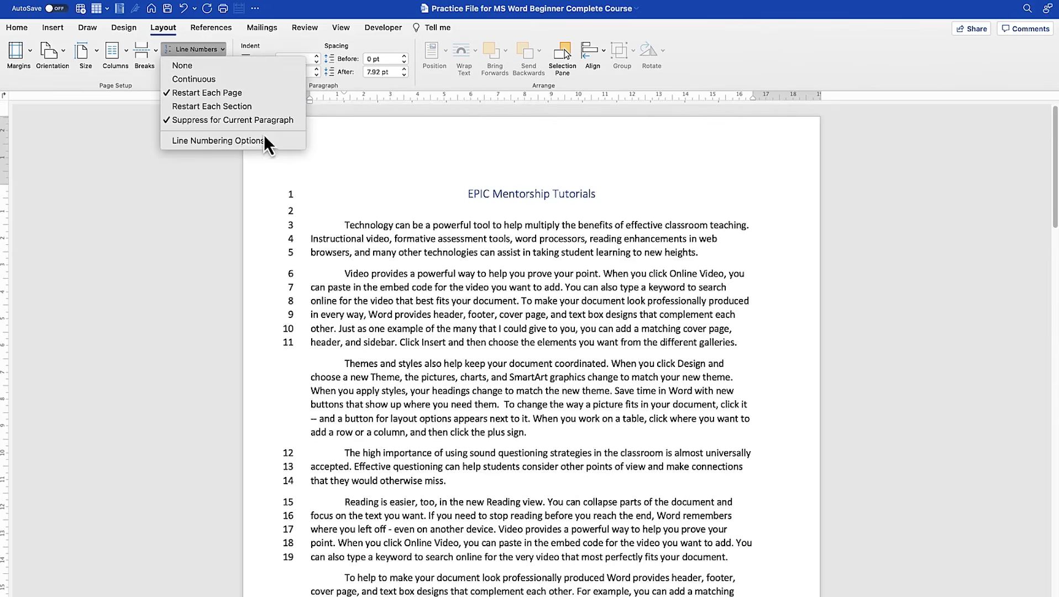
{"action": "left_click", "coordinate": [230, 144]}
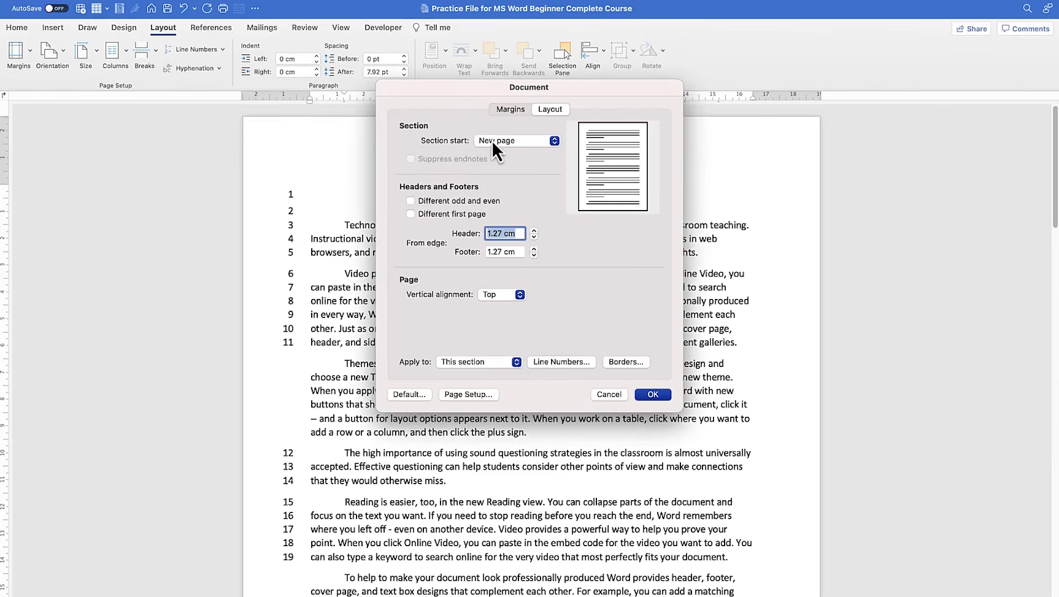
{"action": "left_click", "coordinate": [493, 141]}
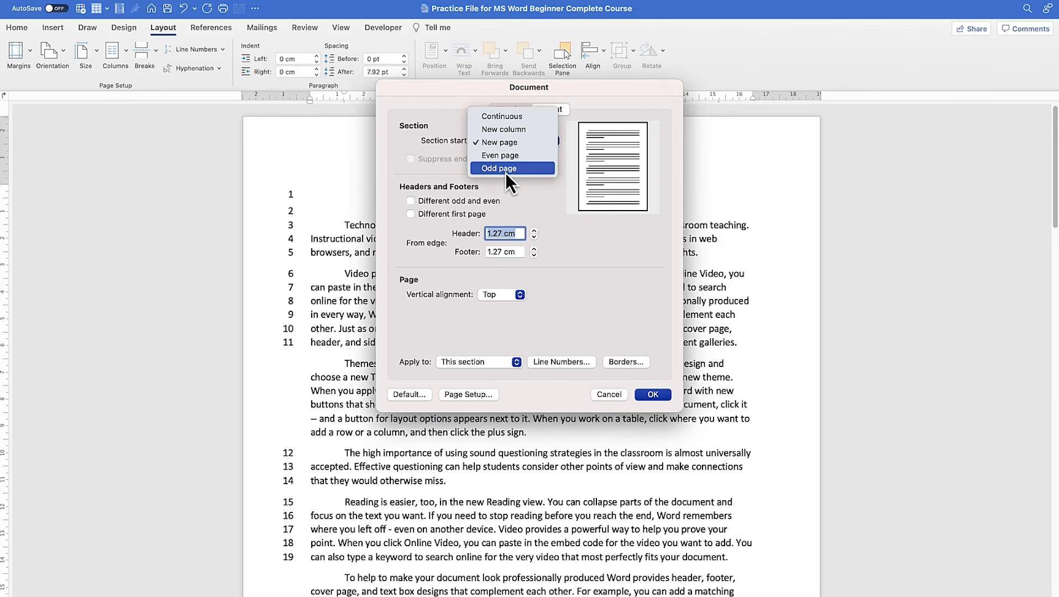
{"action": "left_click", "coordinate": [455, 179]}
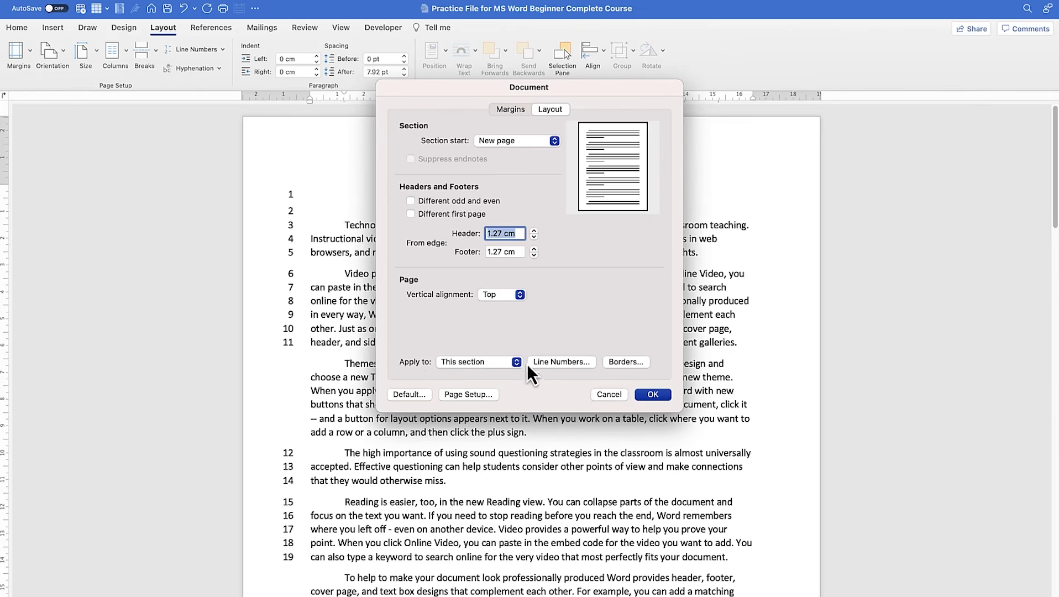
- Review the detailed line number settings and the option to make the page setup the default, declining both
{"action": "left_click", "coordinate": [575, 365]}
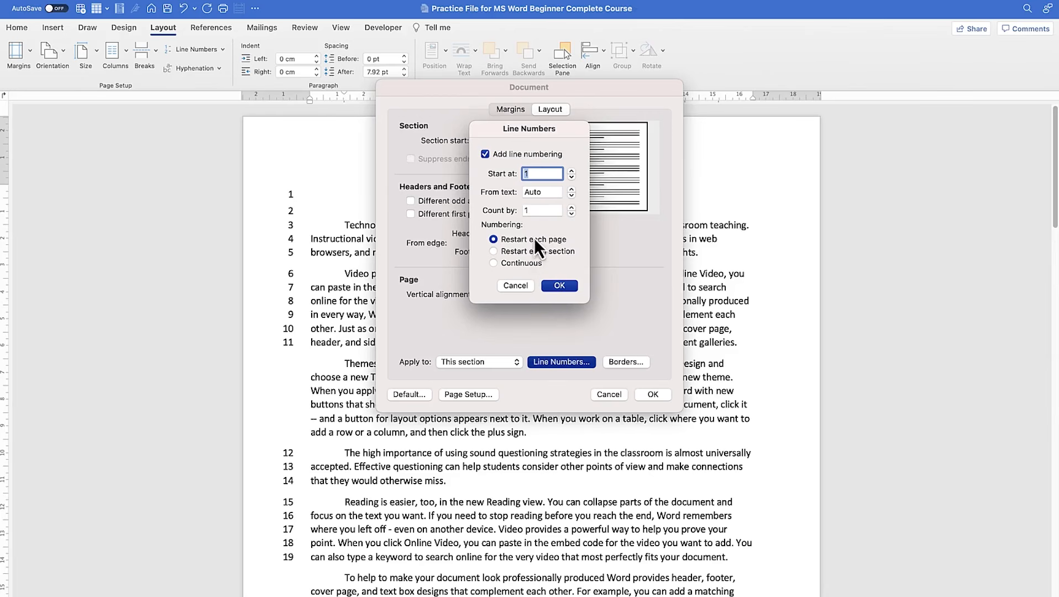
{"action": "left_click", "coordinate": [522, 289]}
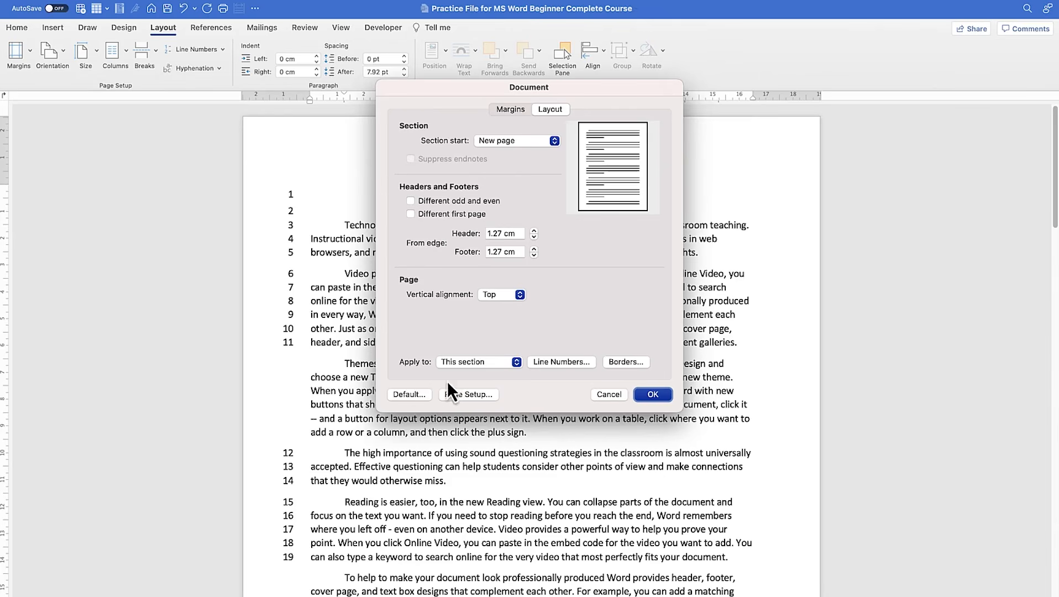
{"action": "left_click", "coordinate": [412, 395]}
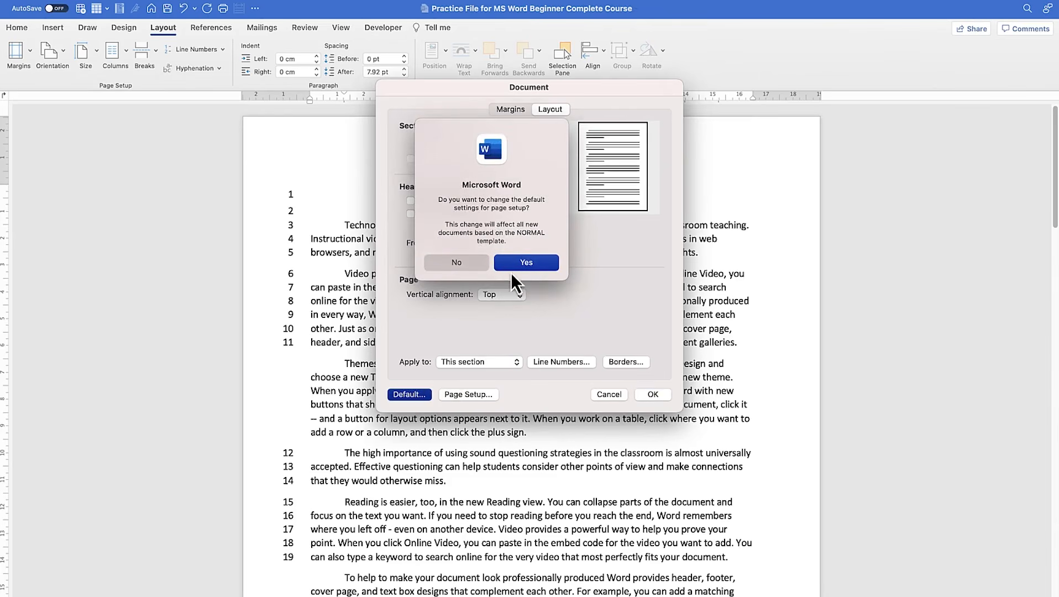
{"action": "left_click", "coordinate": [481, 266]}
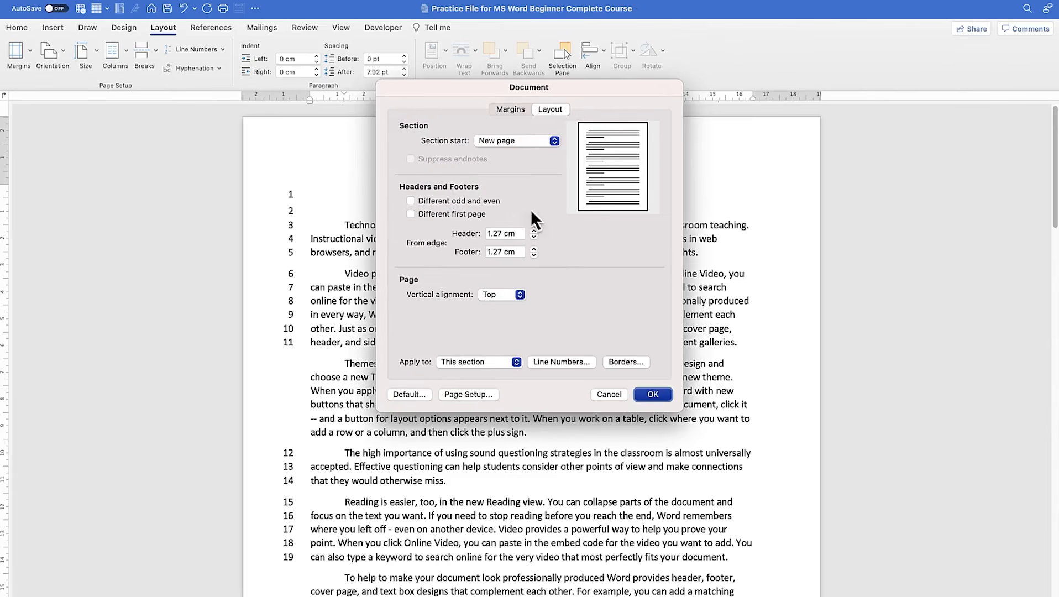
- Preview the 2 pages per sheet and Book fold layouts for multiple pages in the document's margin settings
{"action": "left_click", "coordinate": [509, 108]}
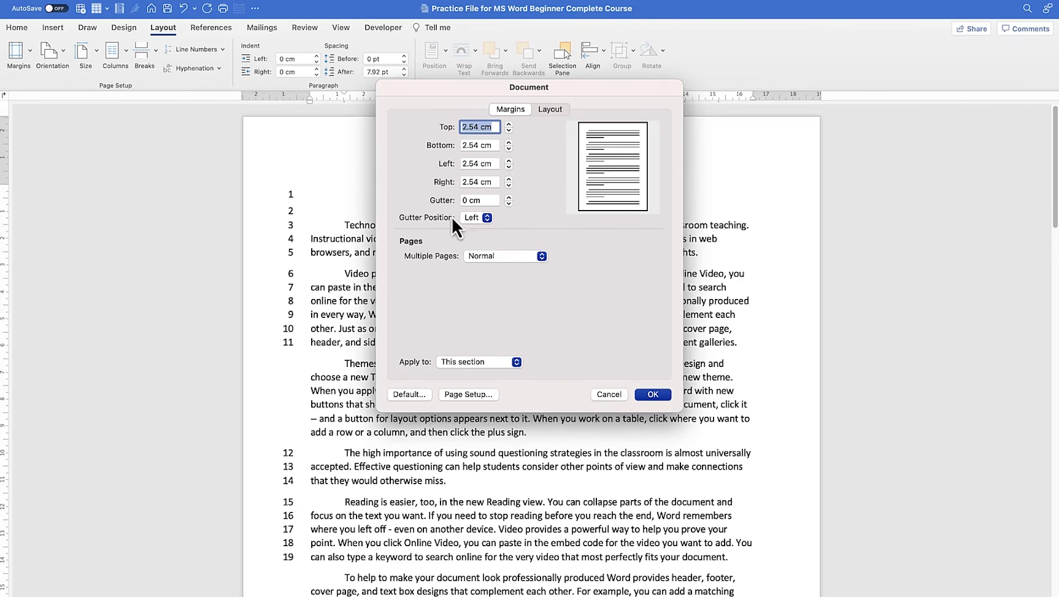
{"action": "left_click", "coordinate": [520, 258]}
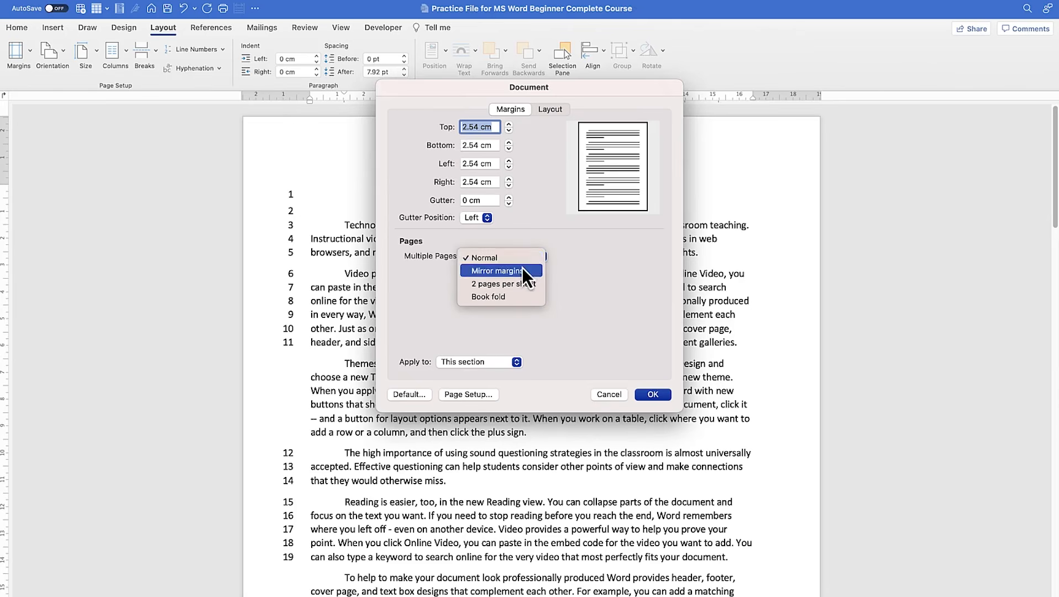
{"action": "left_click", "coordinate": [523, 270]}
{"action": "left_click", "coordinate": [514, 263]}
{"action": "left_click", "coordinate": [497, 269]}
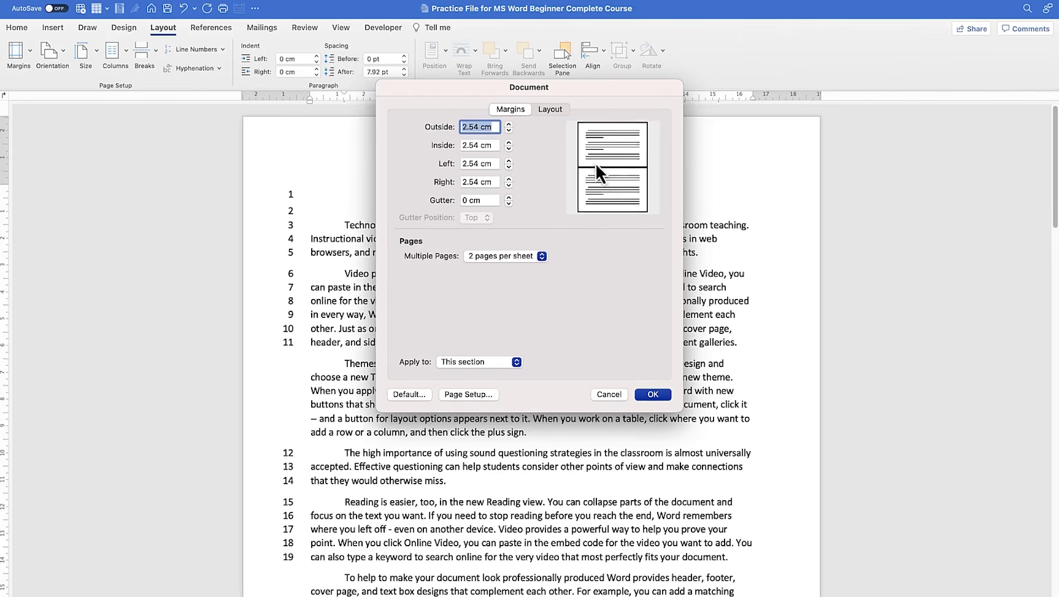
{"action": "left_click", "coordinate": [497, 260]}
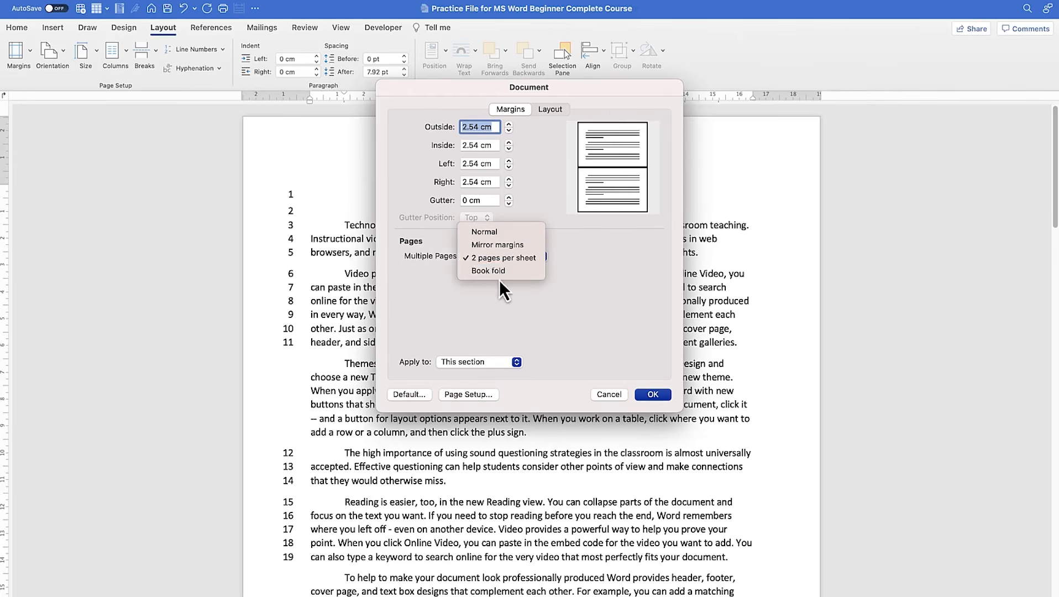
{"action": "left_click", "coordinate": [516, 271]}
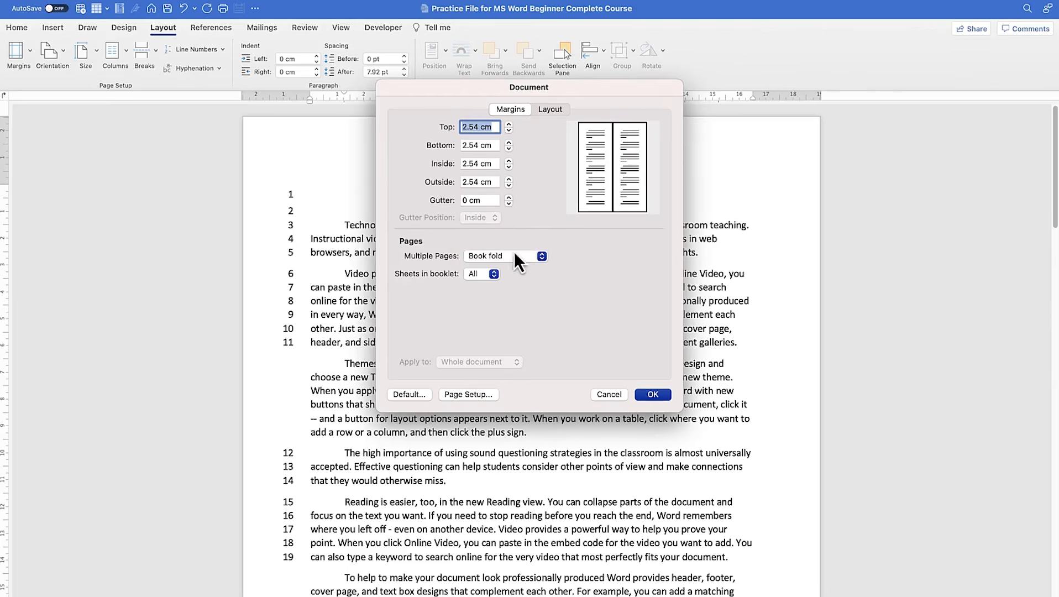
- Return the multiple pages layout to Normal and close the document settings without applying any changes
{"action": "left_click", "coordinate": [491, 260]}
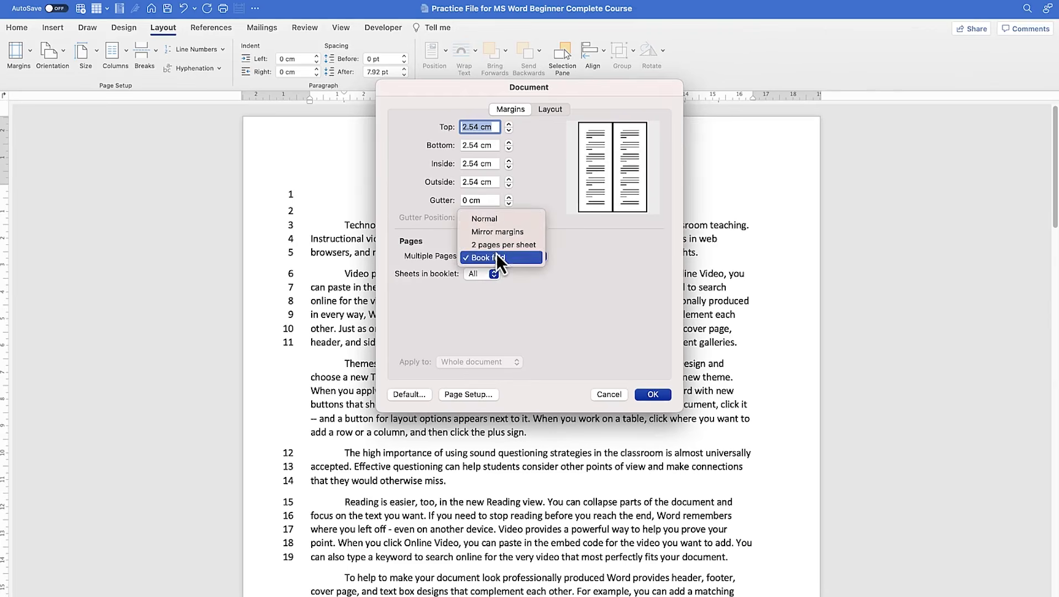
{"action": "left_click", "coordinate": [492, 217]}
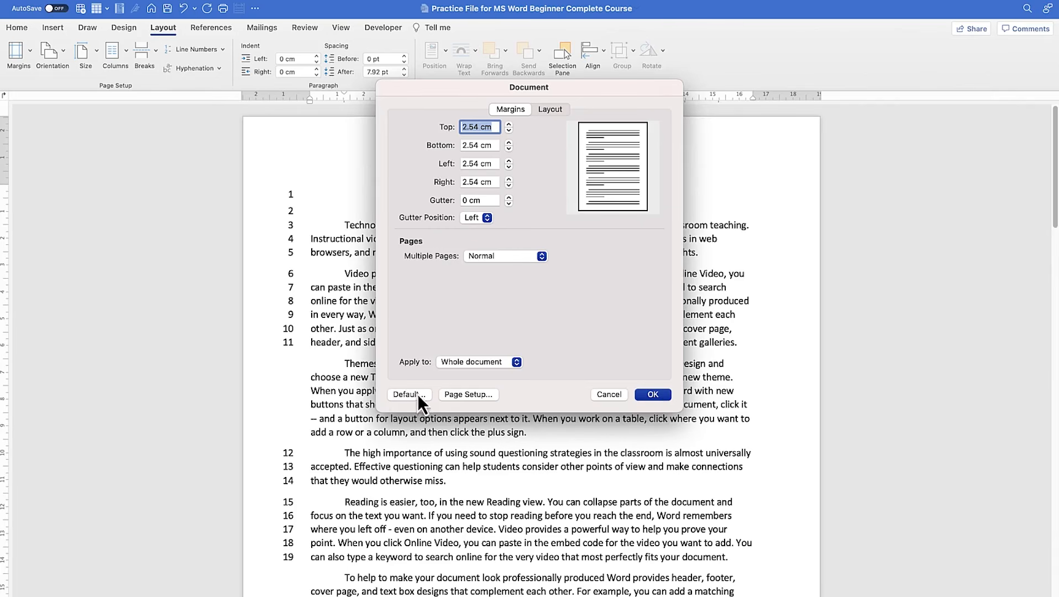
{"action": "left_click", "coordinate": [645, 396]}
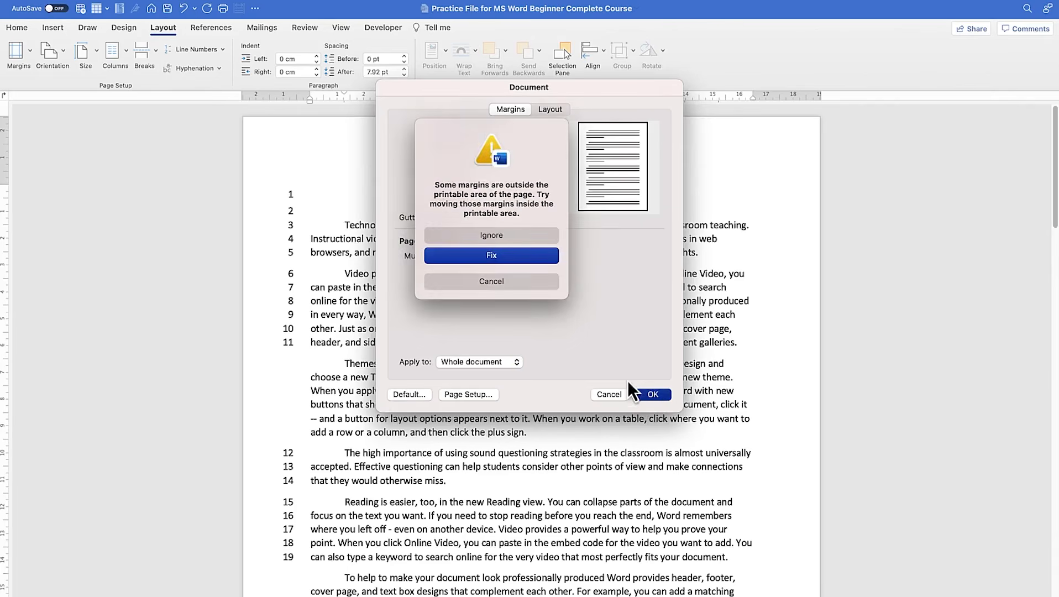
{"action": "key", "text": "Return"}
{"action": "left_click", "coordinate": [609, 395]}
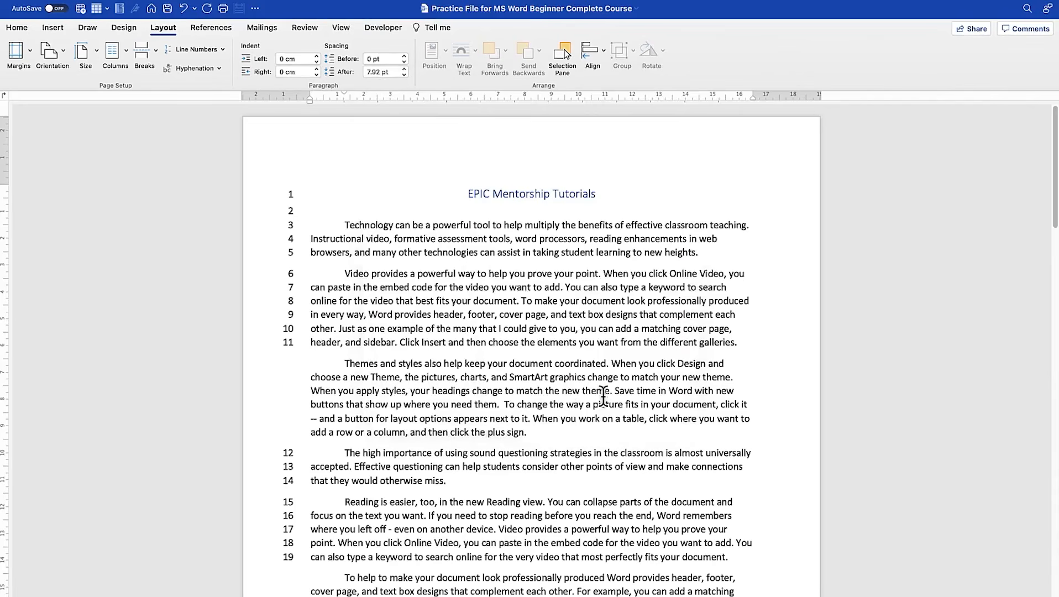